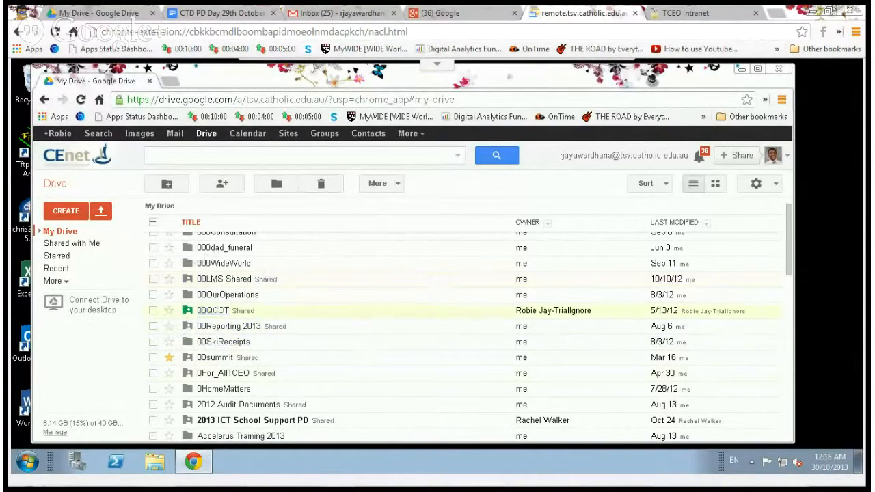
Download the Drive for PC installer as googledrivesync and save it to the Desktop.
{"action": "left_click", "coordinate": [108, 310]}
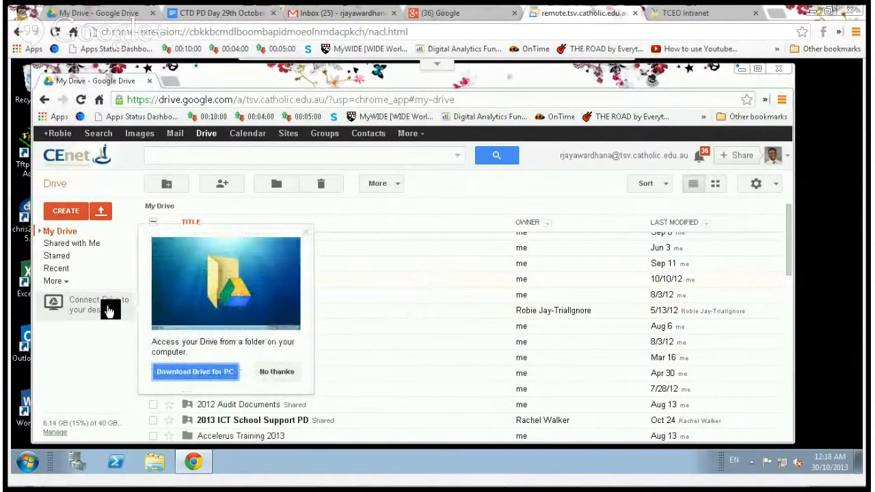
{"action": "left_click", "coordinate": [203, 372]}
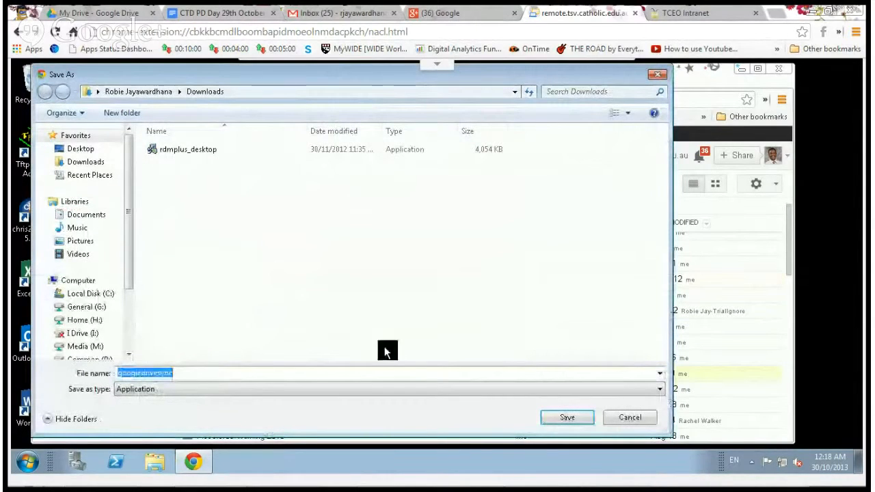
{"action": "left_click", "coordinate": [513, 373]}
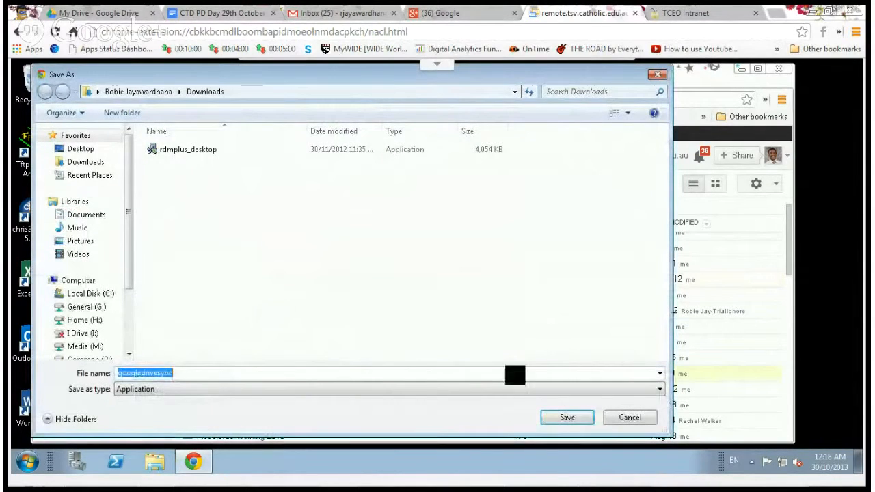
{"action": "left_click", "coordinate": [87, 150]}
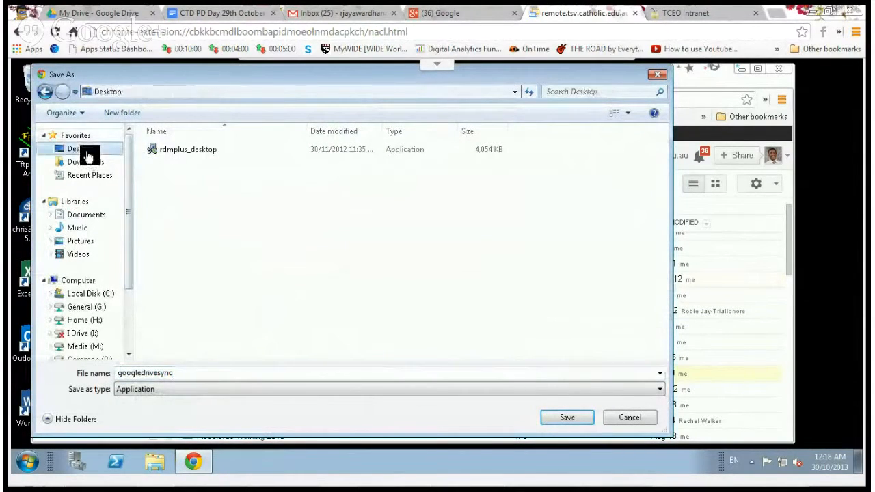
{"action": "left_click", "coordinate": [557, 415]}
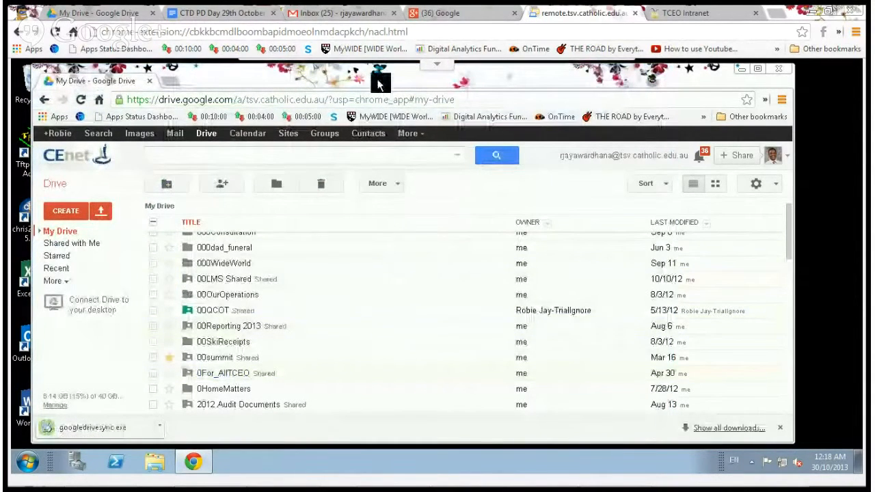
{"action": "left_click_drag", "start_coordinate": [378, 80], "coordinate": [580, 86]}
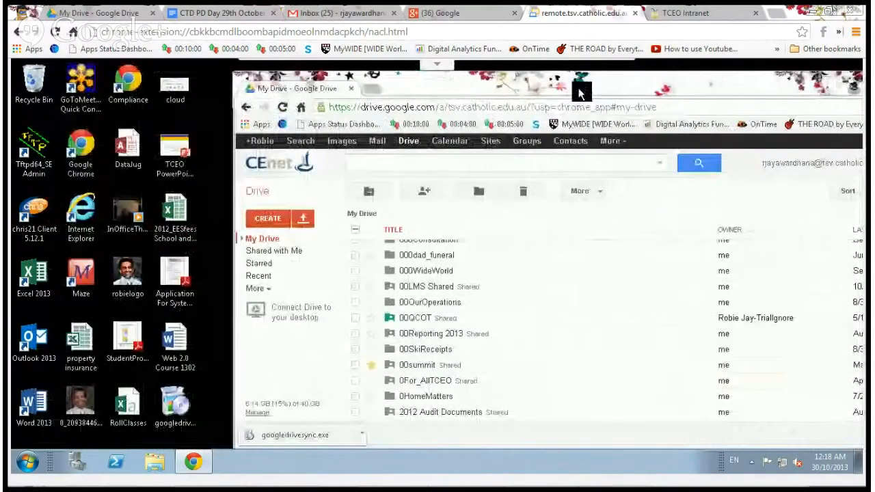
Run googledrivesync.exe from the Desktop, allow it past the security warning, and close the finished installer.
{"action": "left_click", "coordinate": [176, 407]}
{"action": "double_click", "coordinate": [176, 407]}
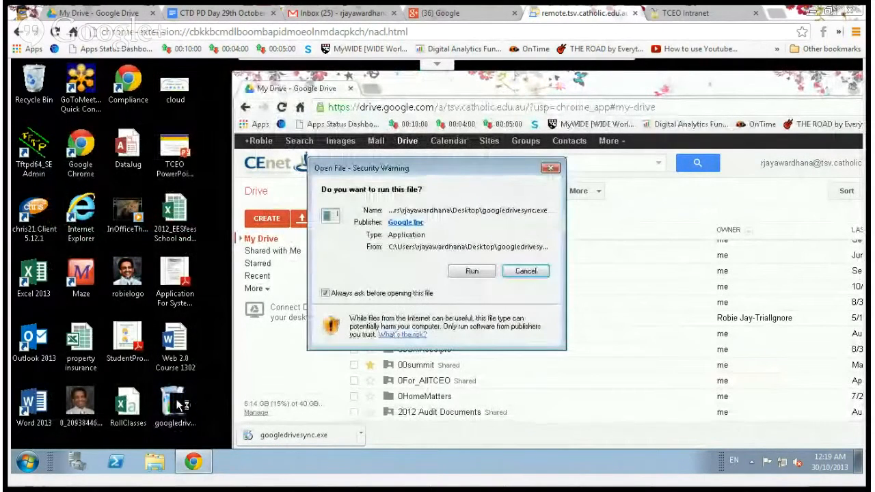
{"action": "left_click", "coordinate": [465, 272]}
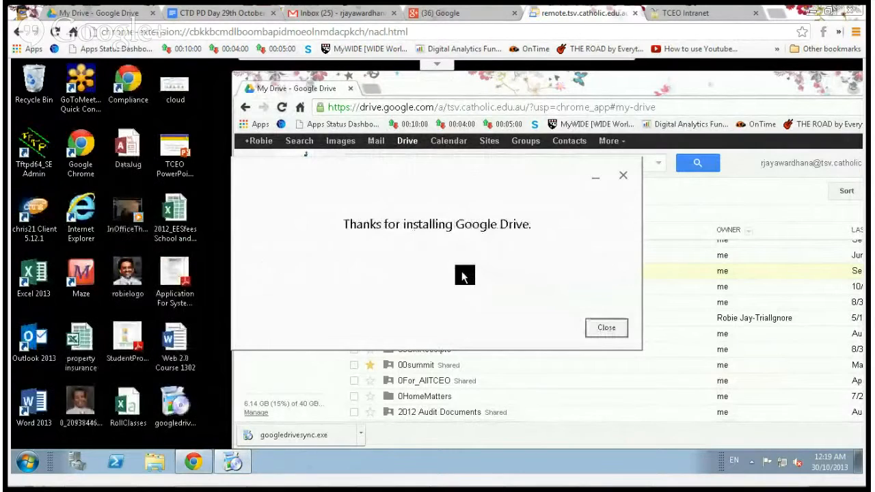
{"action": "left_click", "coordinate": [607, 329]}
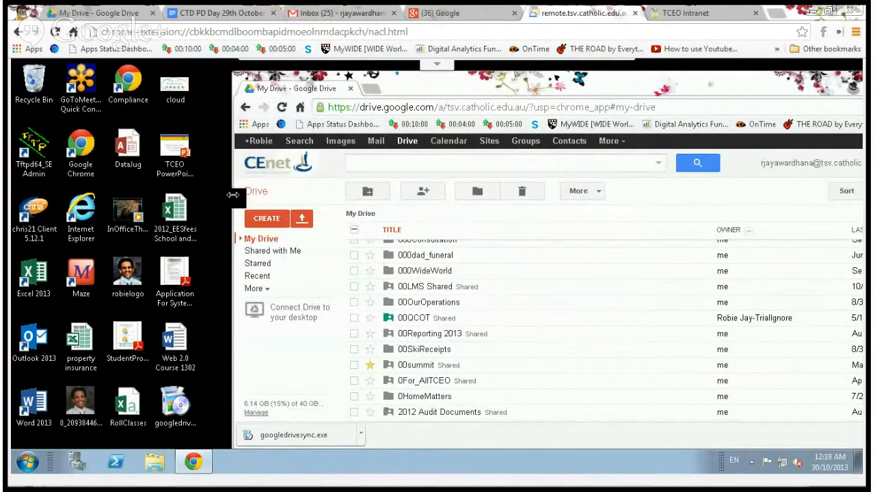
{"action": "left_click_drag", "start_coordinate": [234, 194], "coordinate": [441, 166]}
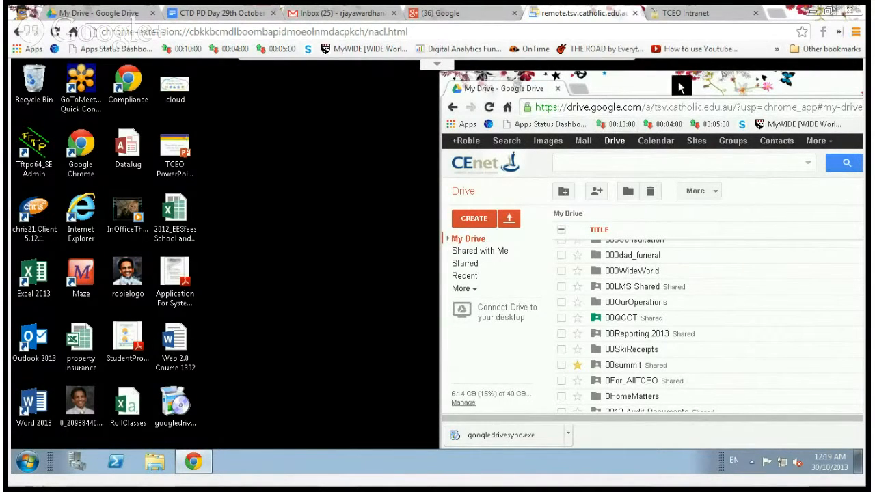
{"action": "left_click_drag", "start_coordinate": [653, 87], "coordinate": [505, 104]}
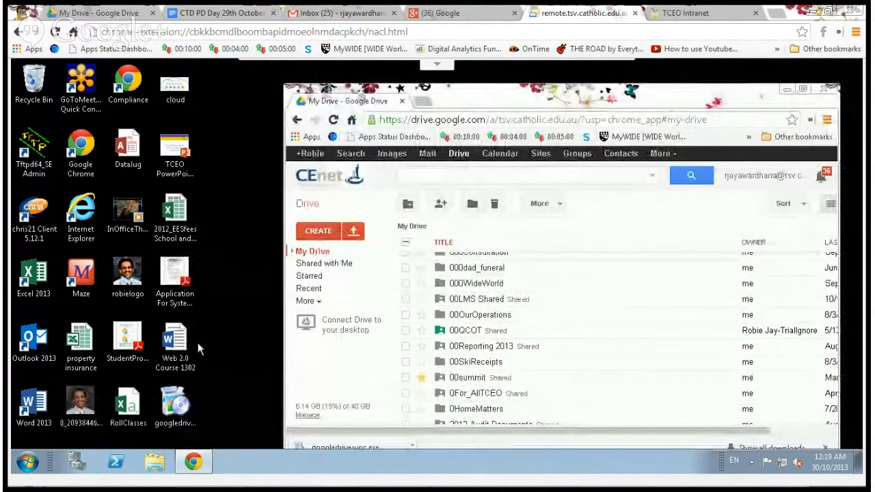
Launch the Google Drive desktop client from All Programs > Google Drive.
{"action": "left_click", "coordinate": [28, 464]}
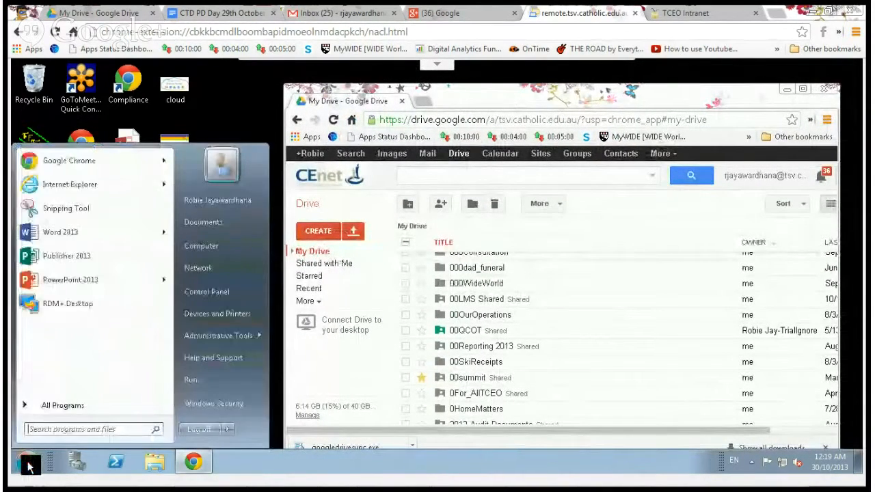
{"action": "left_click", "coordinate": [68, 406]}
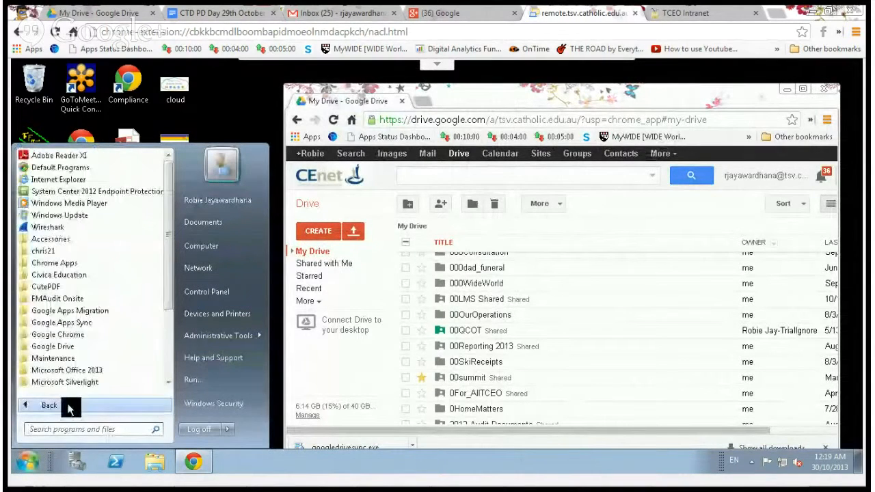
{"action": "left_click", "coordinate": [67, 347]}
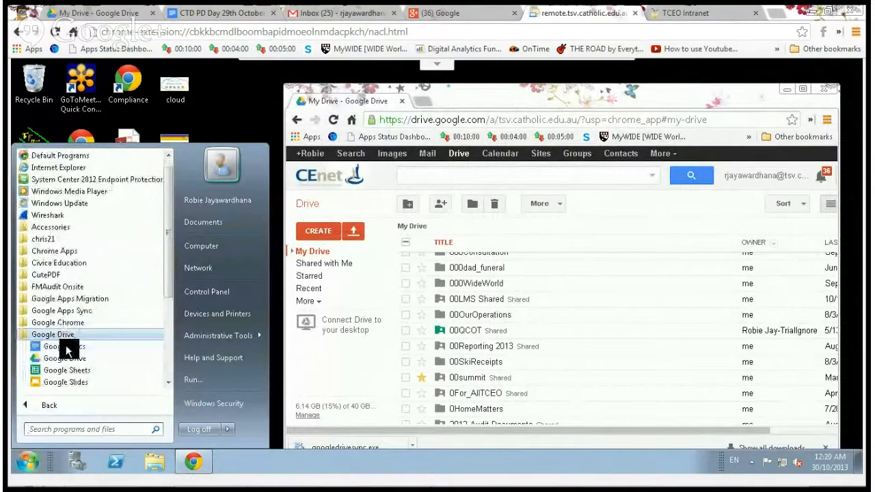
{"action": "left_click", "coordinate": [68, 359]}
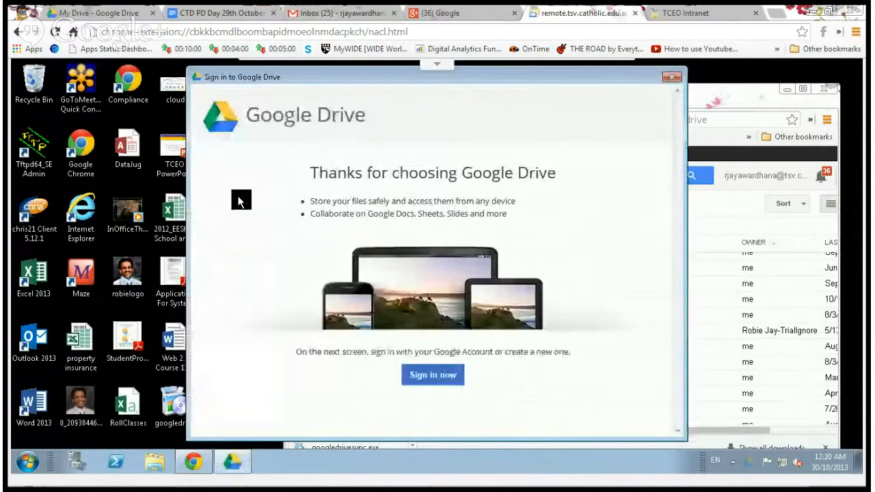
Sign in with the school Google account email address and password.
{"action": "left_click", "coordinate": [433, 376]}
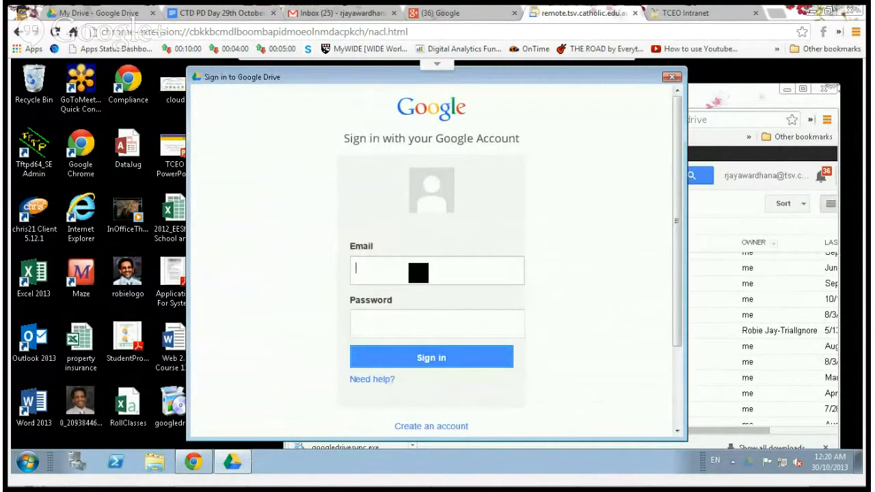
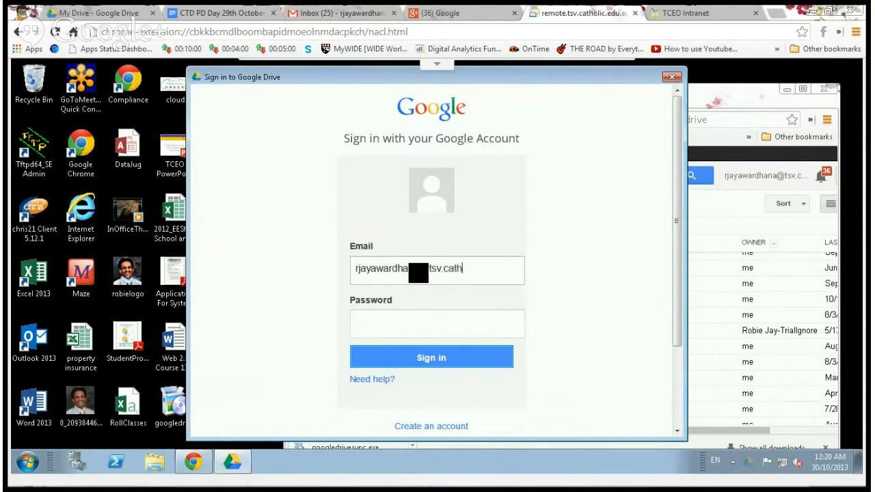
{"action": "left_click", "coordinate": [402, 324]}
{"action": "type", "text": "••••••"}
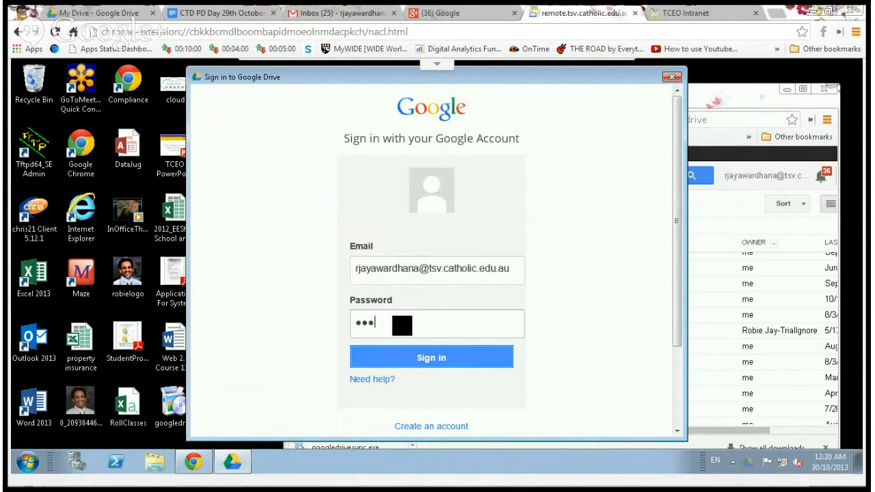
{"action": "type", "text": "••••••••••••"}
{"action": "left_click", "coordinate": [411, 357]}
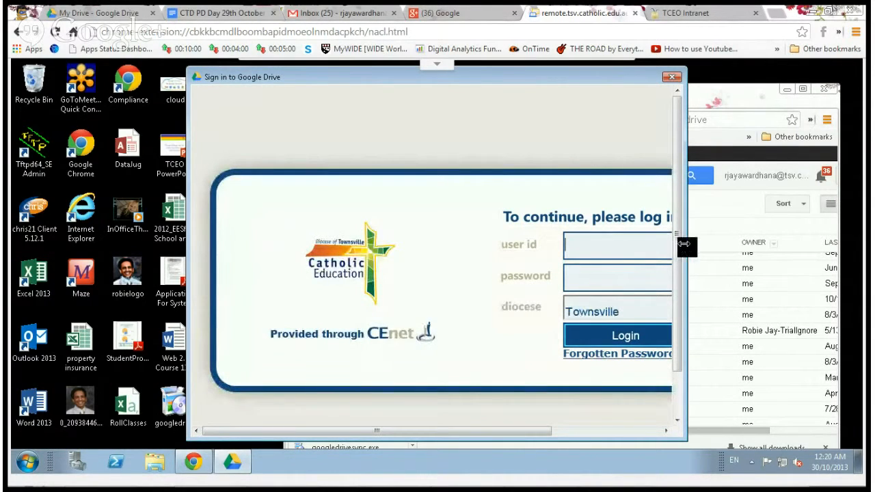
Log in to the Catholic Education Townsville portal with the user id and password.
{"action": "left_click_drag", "start_coordinate": [686, 253], "coordinate": [790, 250]}
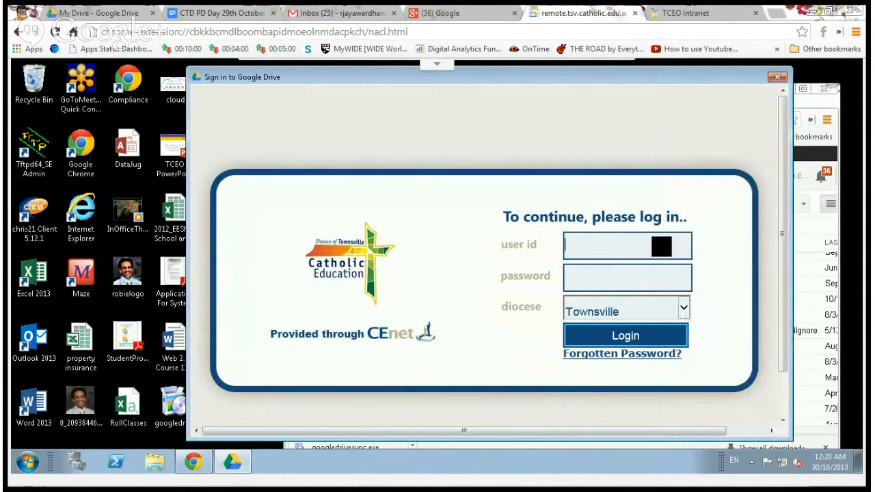
{"action": "left_click", "coordinate": [641, 280]}
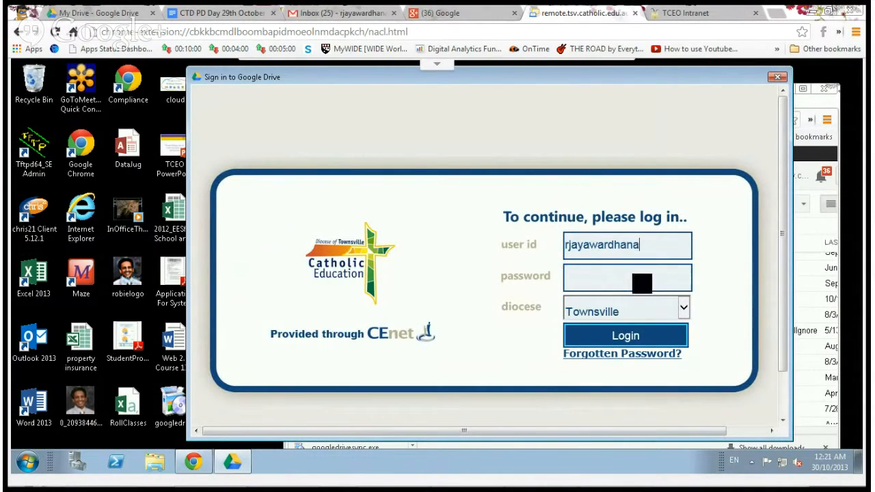
{"action": "type", "text": "•••••••••••••••••"}
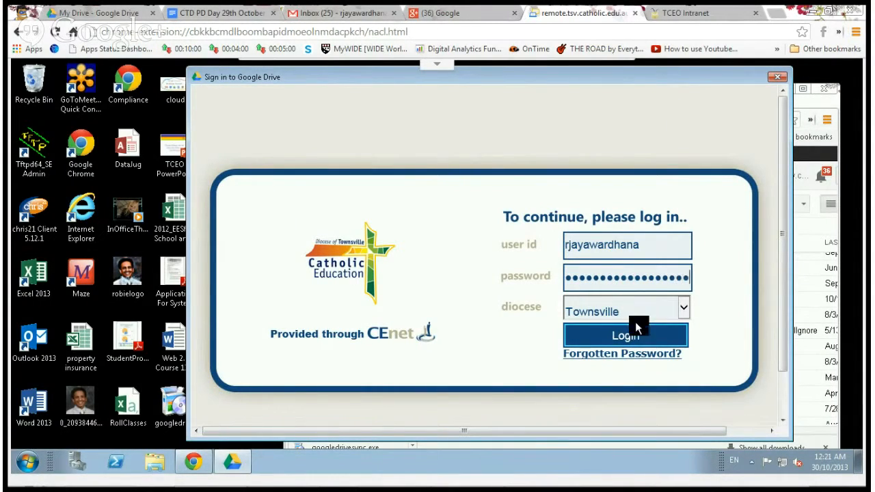
{"action": "left_click", "coordinate": [636, 330]}
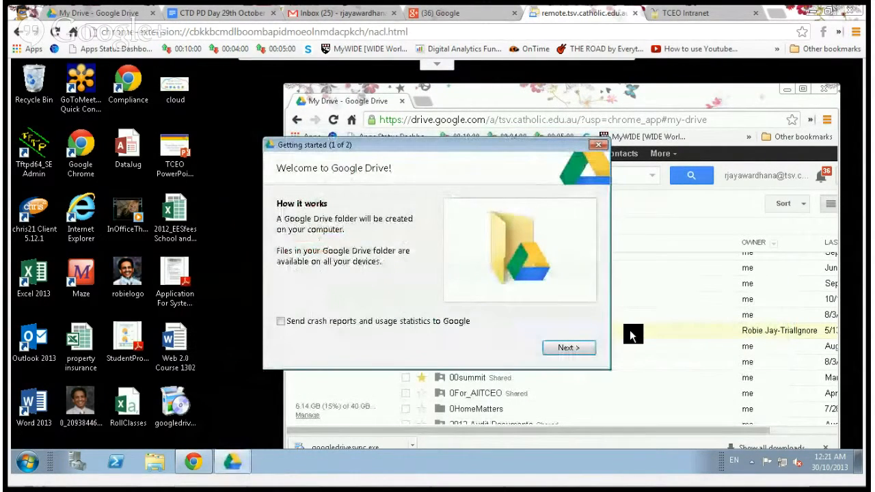
Enable sending crash reports and usage statistics, then start syncing the Google Drive folder.
{"action": "left_click", "coordinate": [281, 321]}
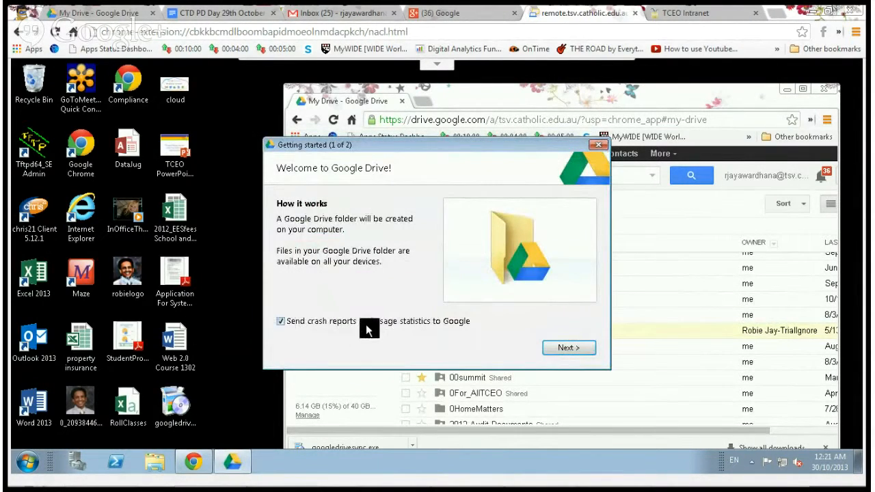
{"action": "left_click", "coordinate": [562, 350]}
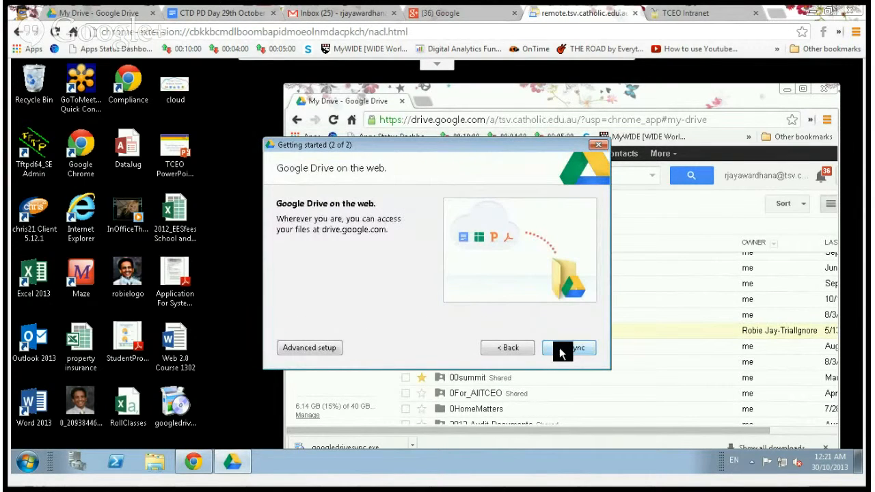
{"action": "left_click", "coordinate": [562, 350]}
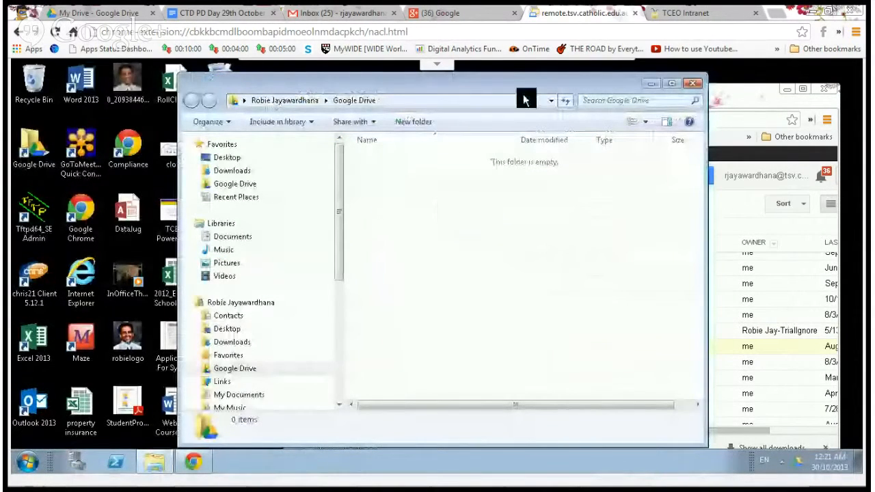
Place the Google Drive folder window on the left and the narrowed Drive web page beside it.
{"action": "left_click_drag", "start_coordinate": [547, 87], "coordinate": [397, 87]}
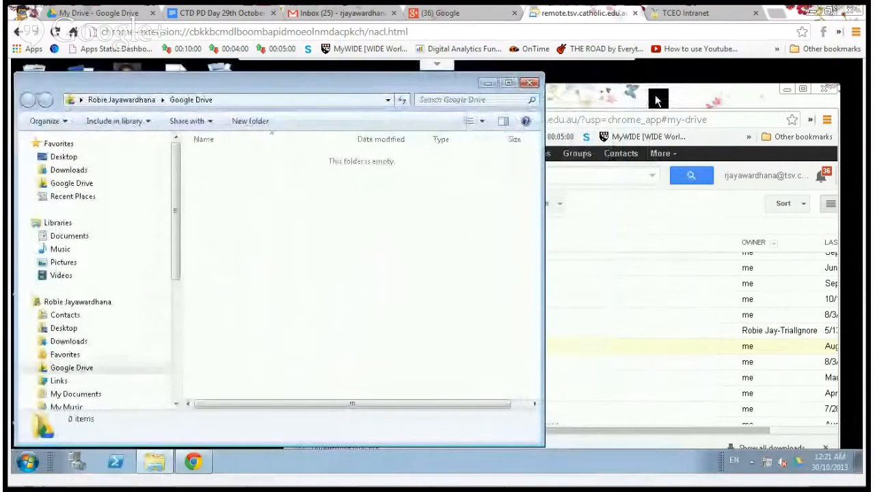
{"action": "left_click", "coordinate": [655, 101]}
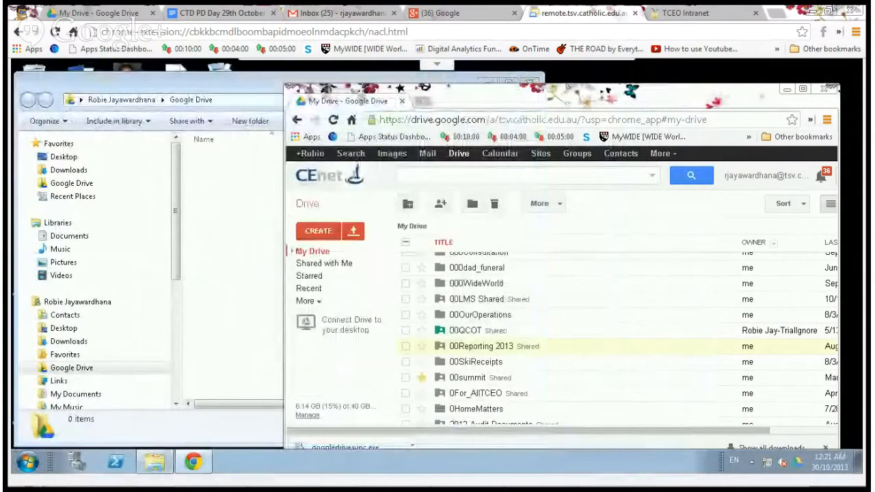
{"action": "left_click_drag", "start_coordinate": [284, 148], "coordinate": [509, 76]}
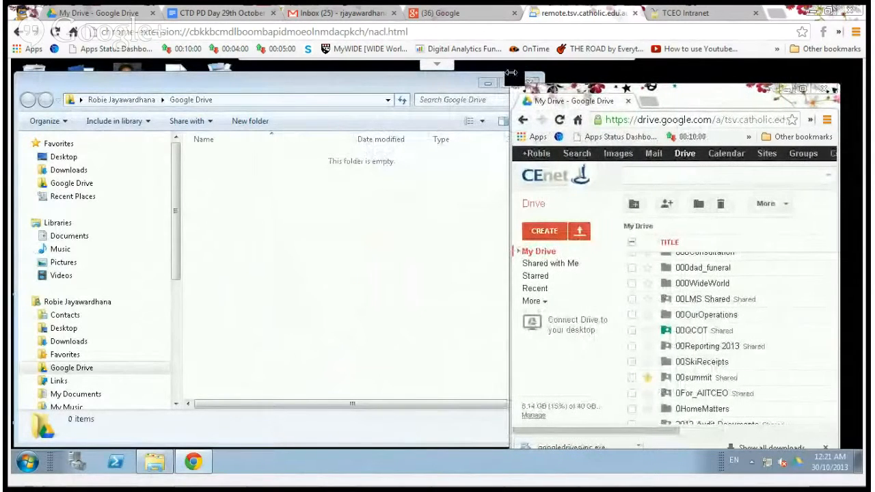
{"action": "left_click_drag", "start_coordinate": [711, 101], "coordinate": [713, 86]}
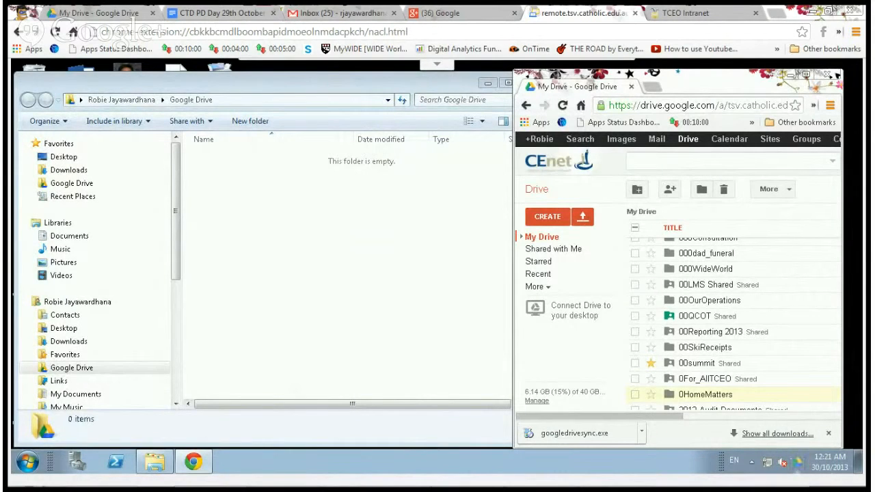
{"action": "mouse_move", "coordinate": [794, 459]}
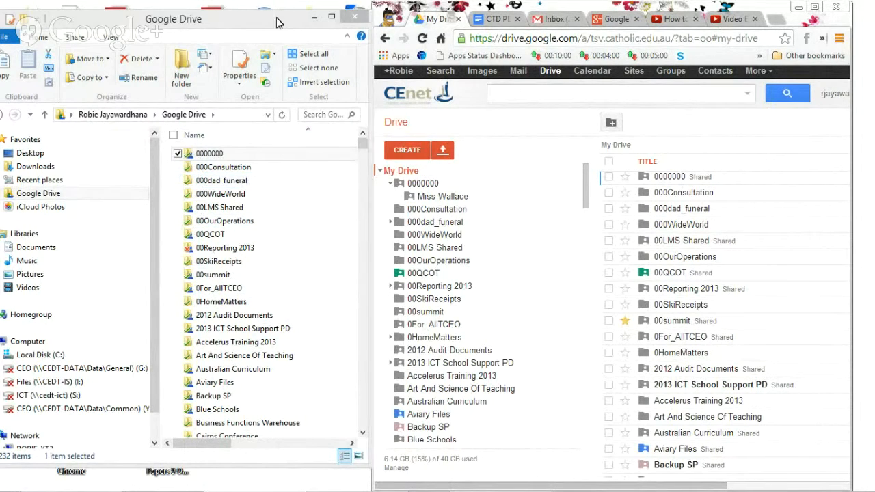
Inside the 0000000 folder, create a new folder named TestUpload.
{"action": "left_click_drag", "start_coordinate": [279, 24], "coordinate": [283, 20]}
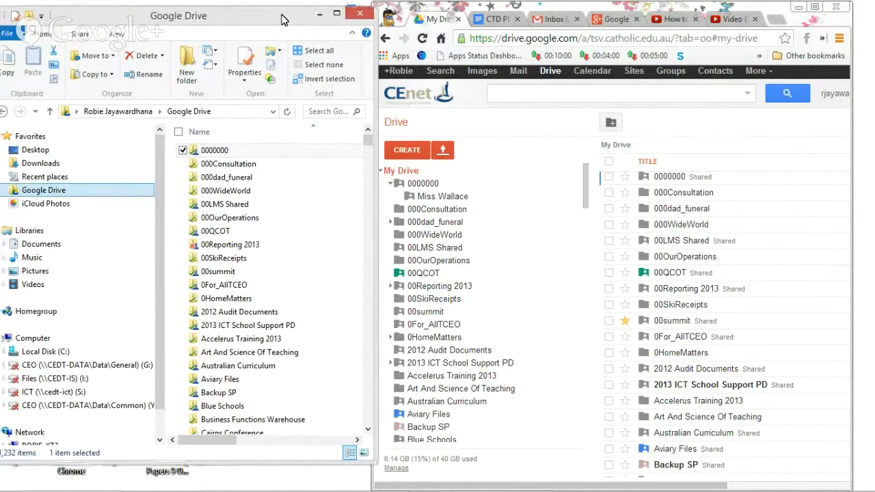
{"action": "double_click", "coordinate": [218, 154]}
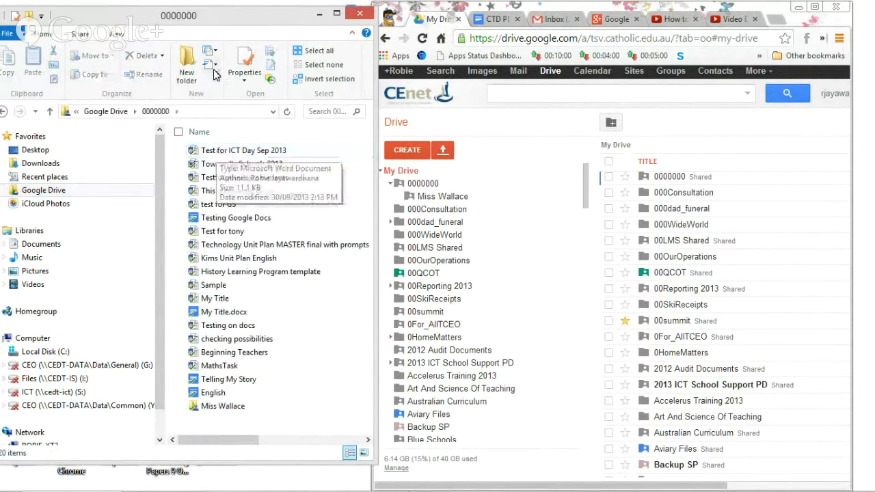
{"action": "left_click_drag", "start_coordinate": [275, 17], "coordinate": [290, 11]}
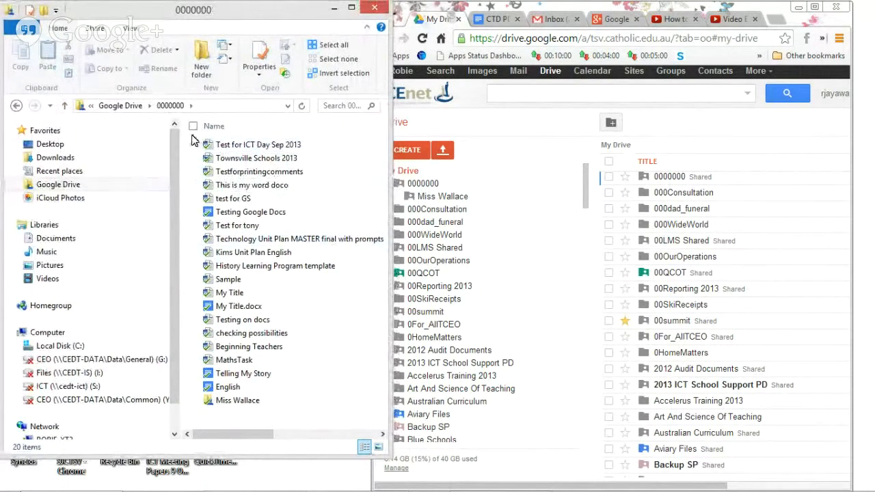
{"action": "right_click", "coordinate": [338, 330]}
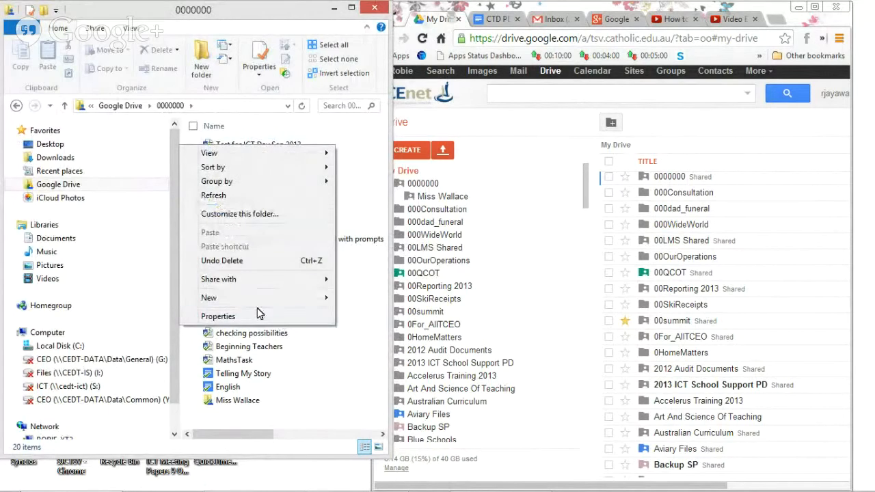
{"action": "mouse_move", "coordinate": [267, 299]}
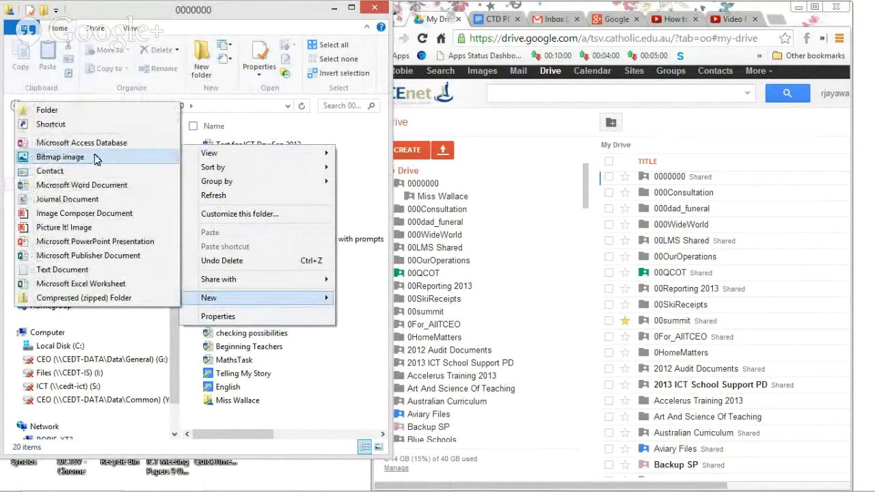
{"action": "left_click", "coordinate": [49, 111]}
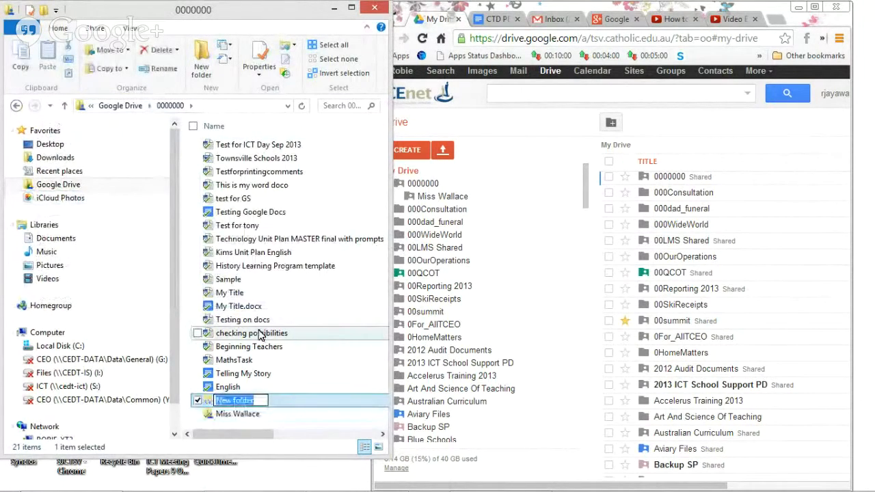
{"action": "type", "text": "Test"}
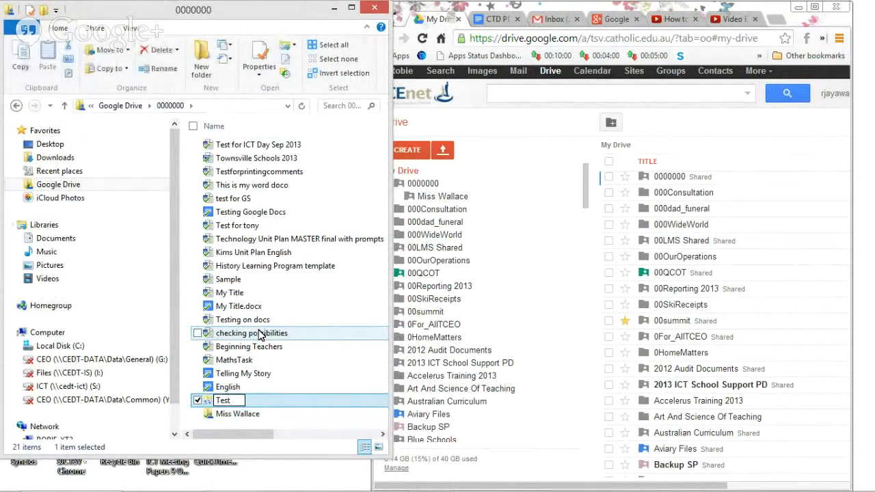
{"action": "type", "text": "Upload"}
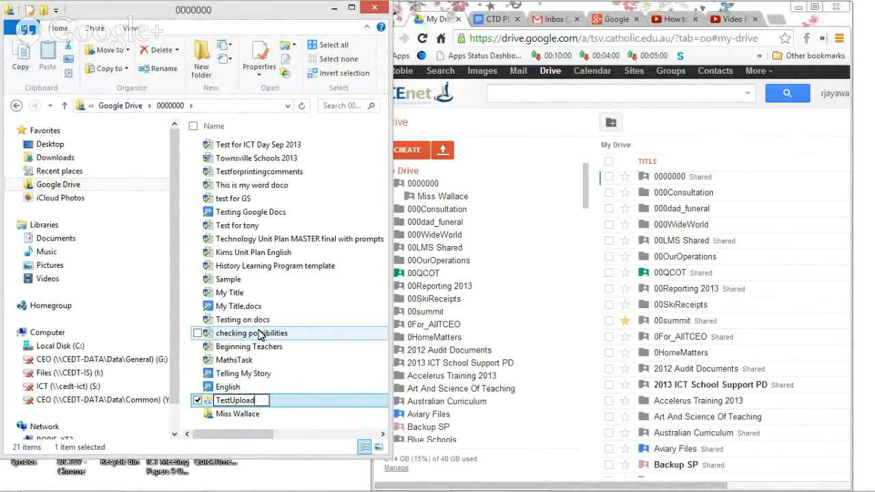
{"action": "key", "text": "Return"}
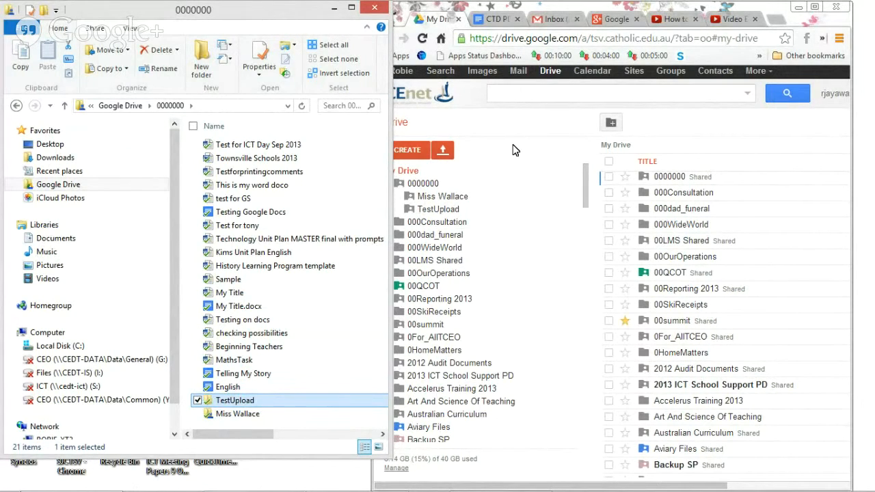
Rearrange the Drive web page and folder windows to uncover the desktop files.
{"action": "left_click", "coordinate": [431, 192]}
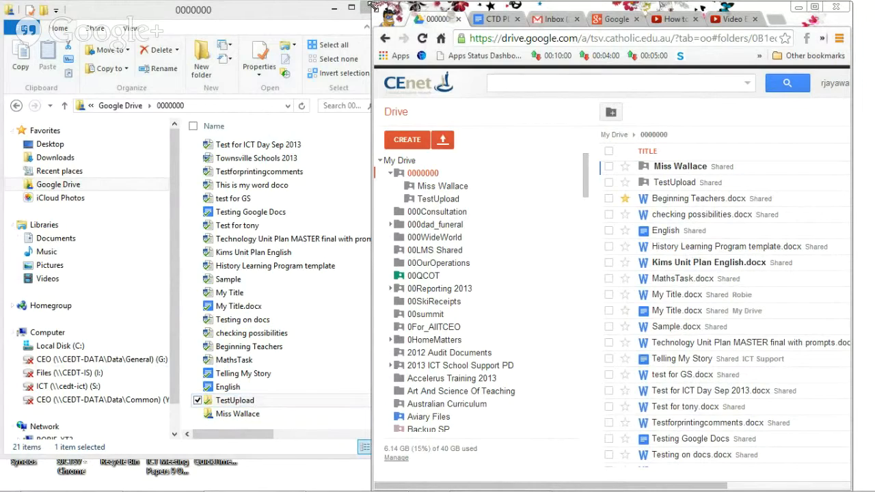
{"action": "left_click_drag", "start_coordinate": [372, 5], "coordinate": [441, 3]}
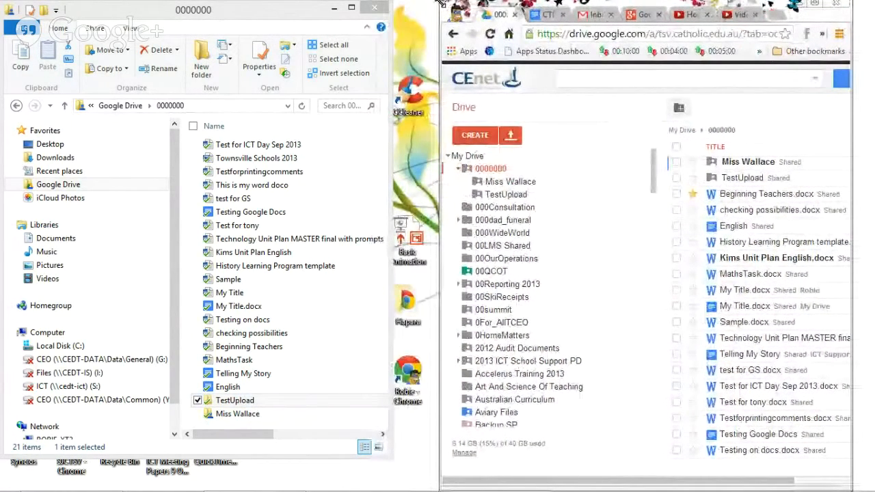
{"action": "left_click_drag", "start_coordinate": [309, 15], "coordinate": [519, 41]}
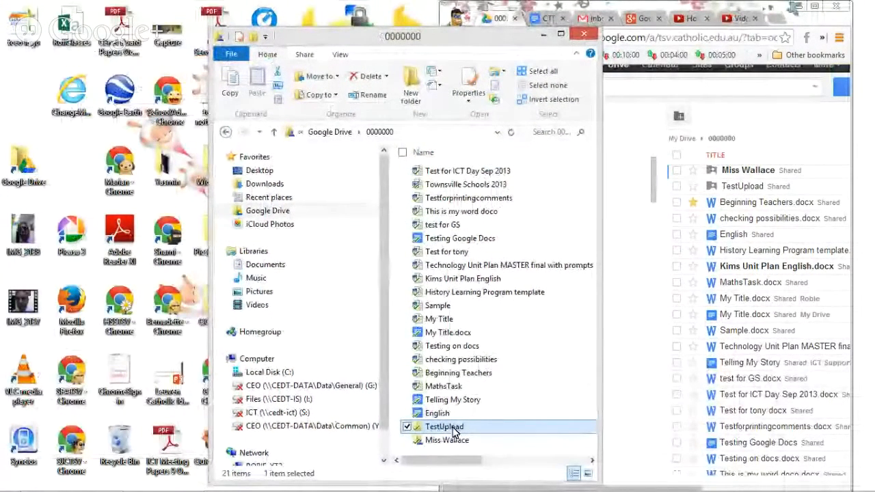
Drag RollClasses and the CEnet Board Papers Oct 2013 (reduced) PDF into the opened TestUpload folder.
{"action": "double_click", "coordinate": [453, 431]}
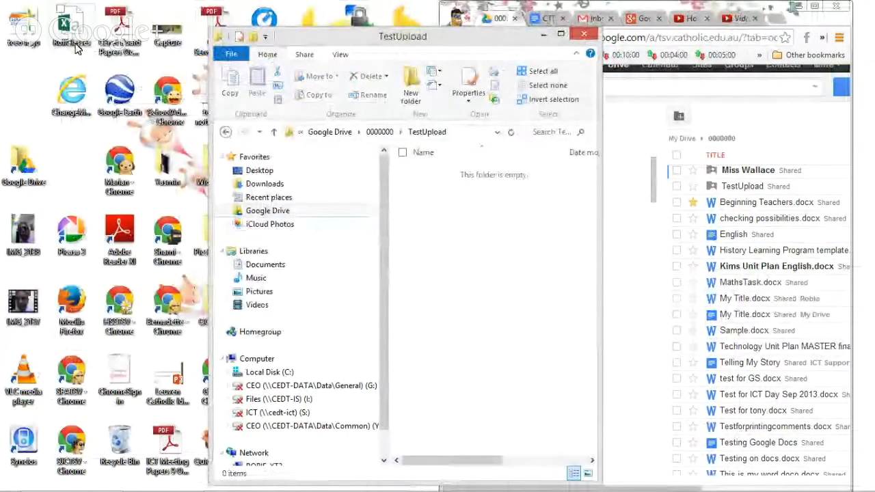
{"action": "left_click_drag", "start_coordinate": [77, 47], "coordinate": [438, 231]}
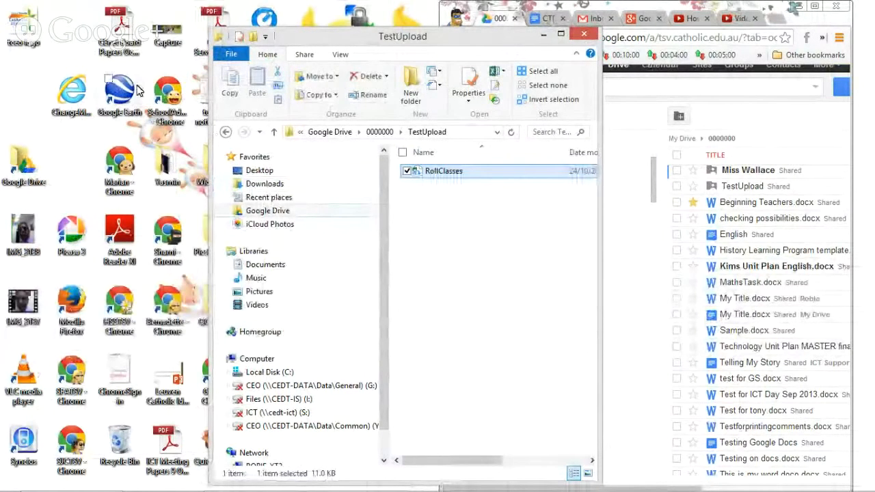
{"action": "left_click_drag", "start_coordinate": [120, 24], "coordinate": [449, 239]}
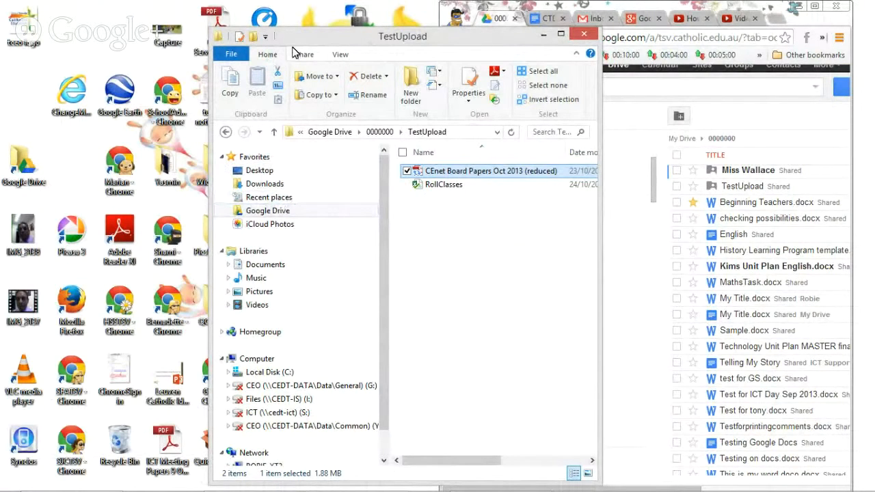
{"action": "left_click_drag", "start_coordinate": [309, 33], "coordinate": [185, 20]}
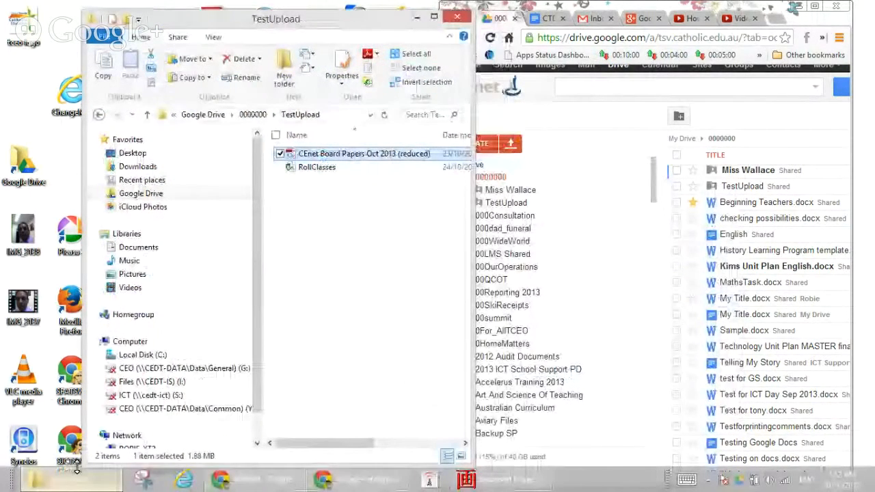
Launch Word 2013 and type 'This is a test' into a new blank document.
{"action": "key", "text": "super"}
{"action": "type", "text": "word"}
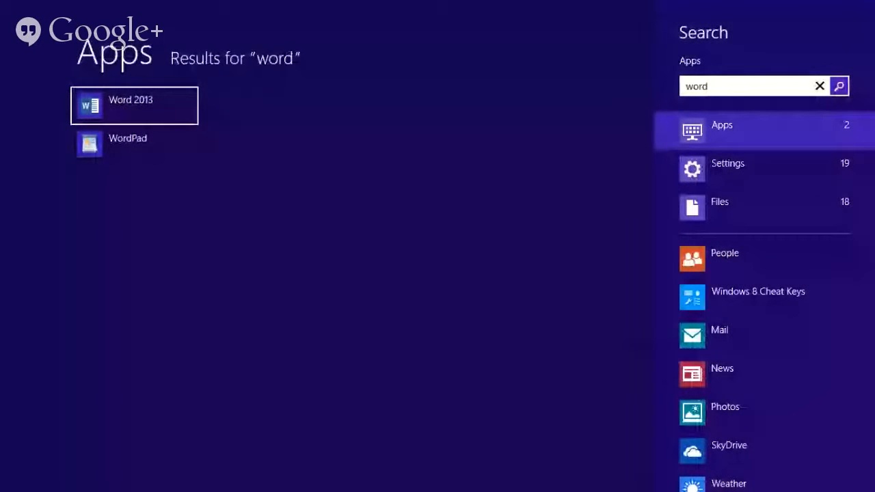
{"action": "key", "text": "Return"}
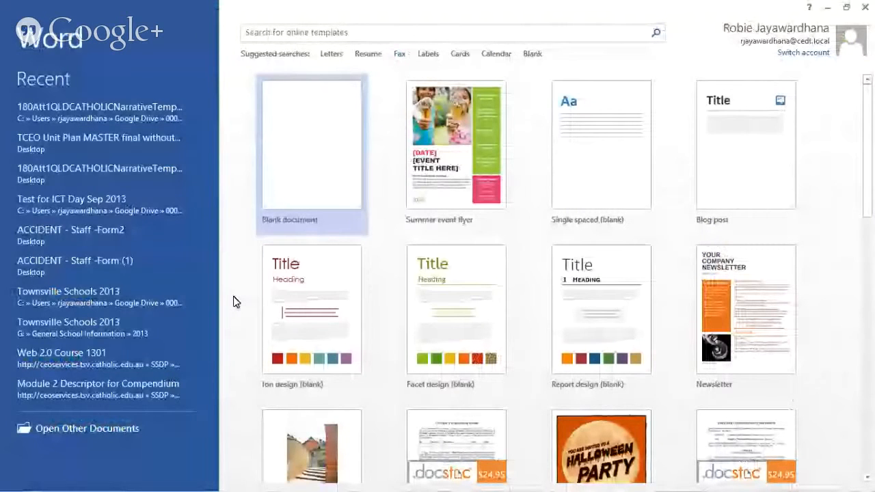
{"action": "left_click", "coordinate": [309, 178]}
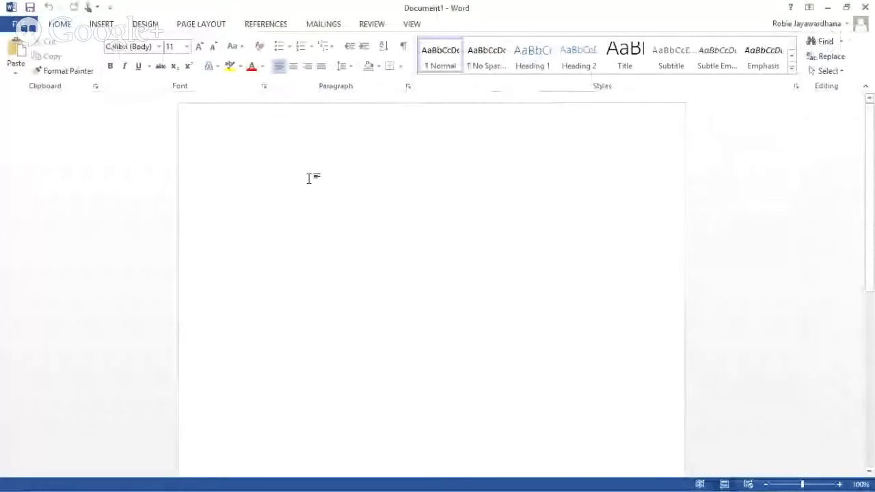
{"action": "type", "text": "Thi"}
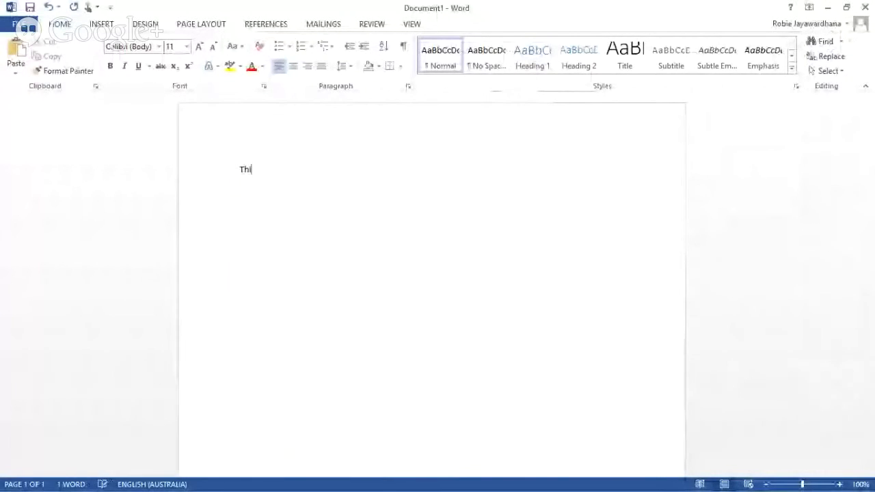
{"action": "type", "text": "s is a test"}
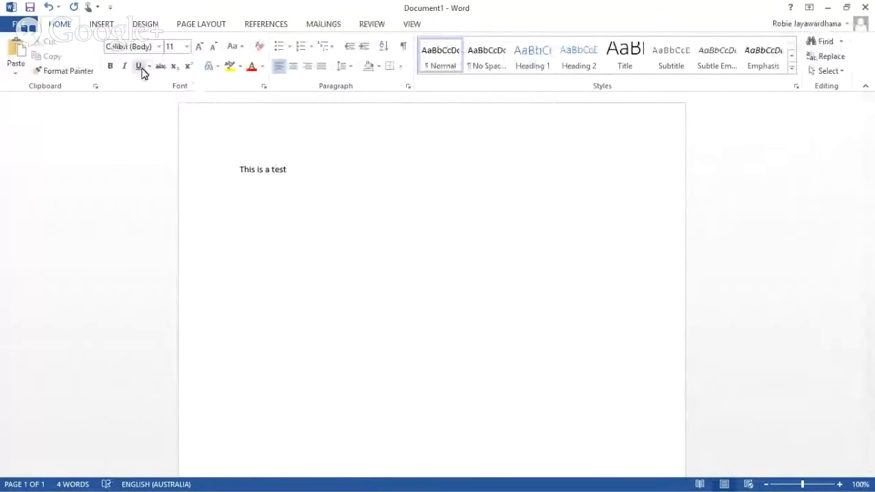
{"action": "left_click", "coordinate": [12, 23]}
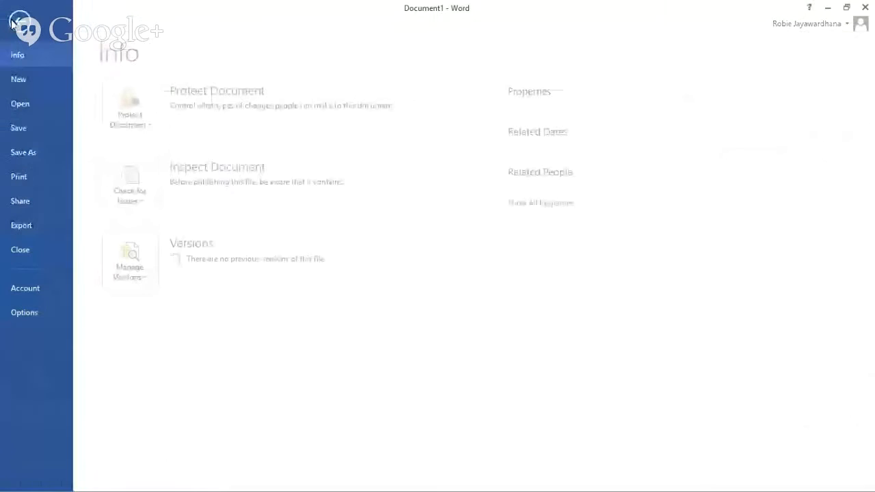
Save the document as 'This is a test' in Google Drive > 0000000 > TestUpload.
{"action": "left_click", "coordinate": [32, 153]}
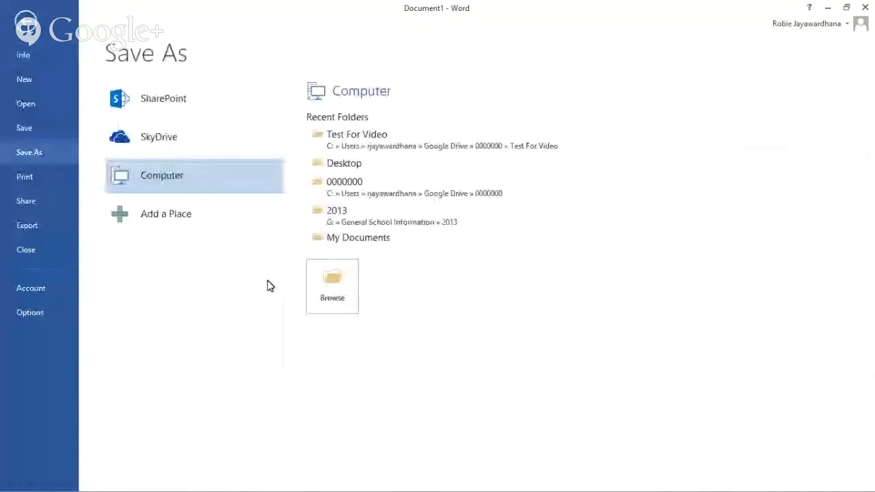
{"action": "left_click", "coordinate": [343, 283]}
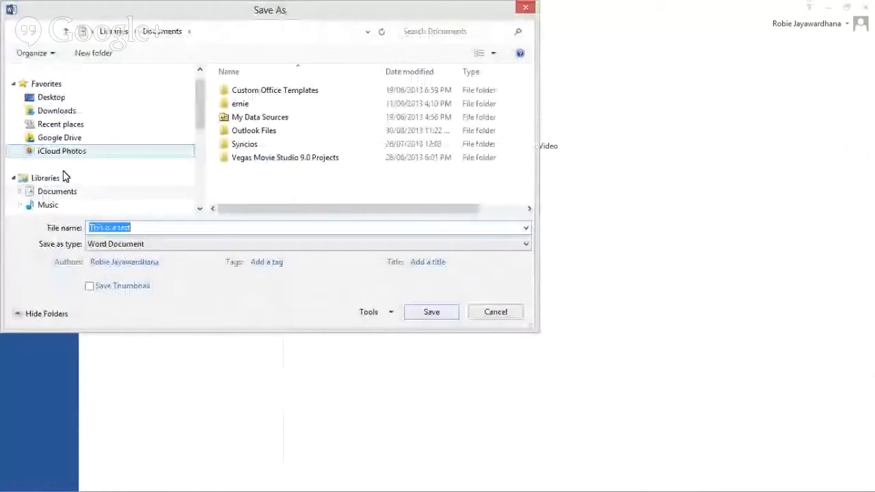
{"action": "left_click", "coordinate": [60, 138]}
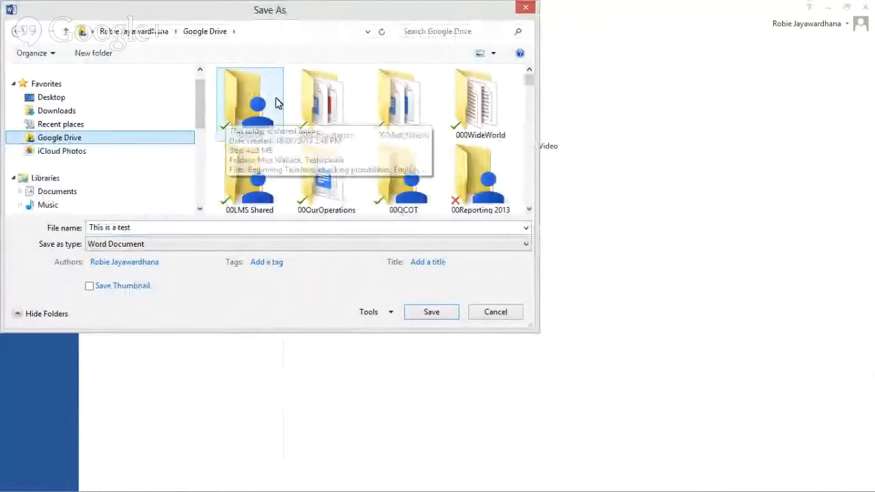
{"action": "double_click", "coordinate": [259, 104]}
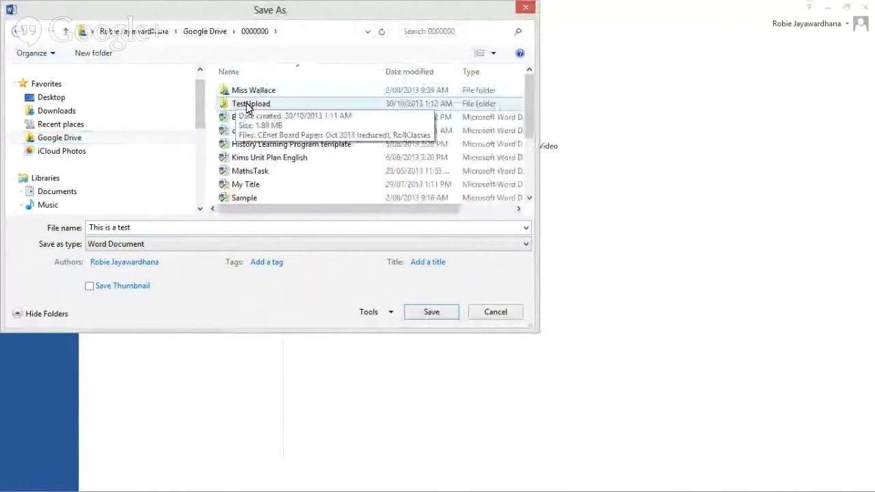
{"action": "double_click", "coordinate": [248, 106]}
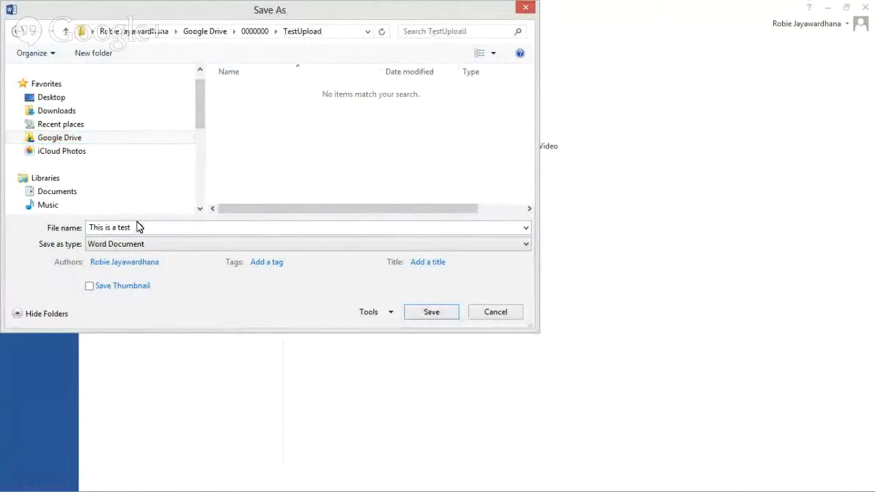
{"action": "left_click", "coordinate": [420, 312]}
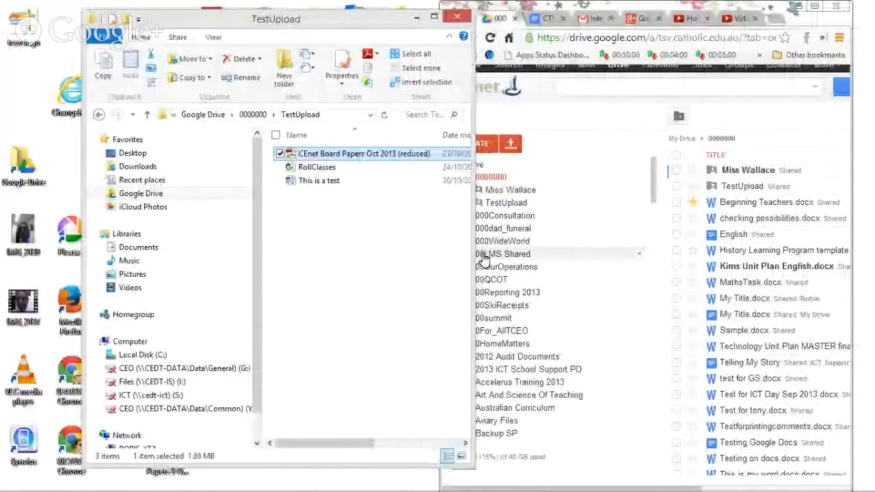
Open TestUpload under 0000000 in Drive's web sidebar and place the browser beside the folder window.
{"action": "left_click", "coordinate": [506, 205]}
{"action": "left_click", "coordinate": [507, 203]}
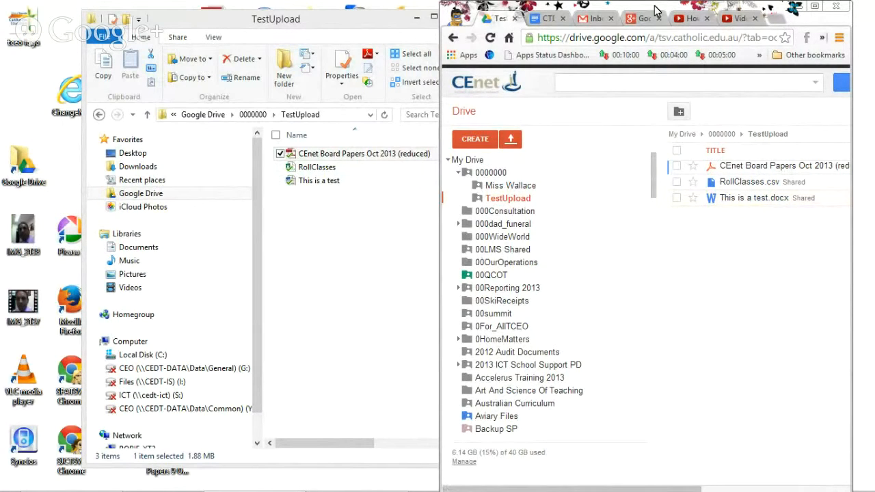
{"action": "left_click_drag", "start_coordinate": [654, 11], "coordinate": [619, 13]}
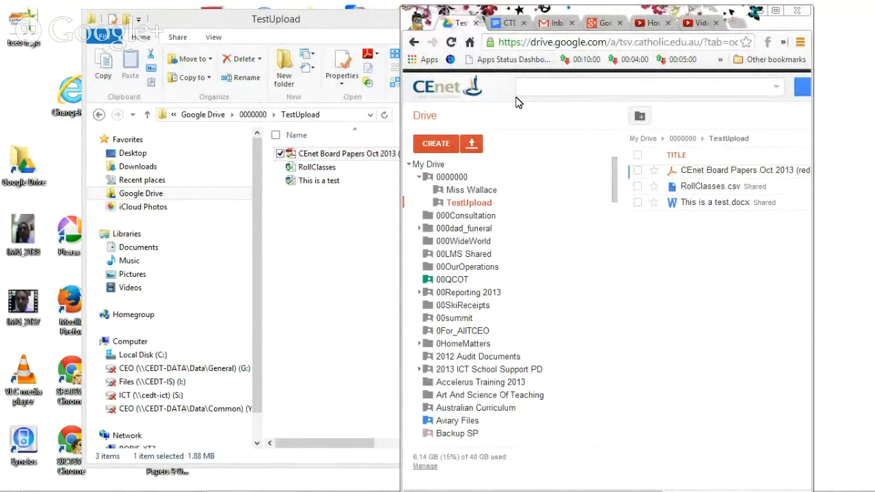
Bring up Drive's file-upload picker, then cancel it without uploading anything.
{"action": "left_click", "coordinate": [471, 144]}
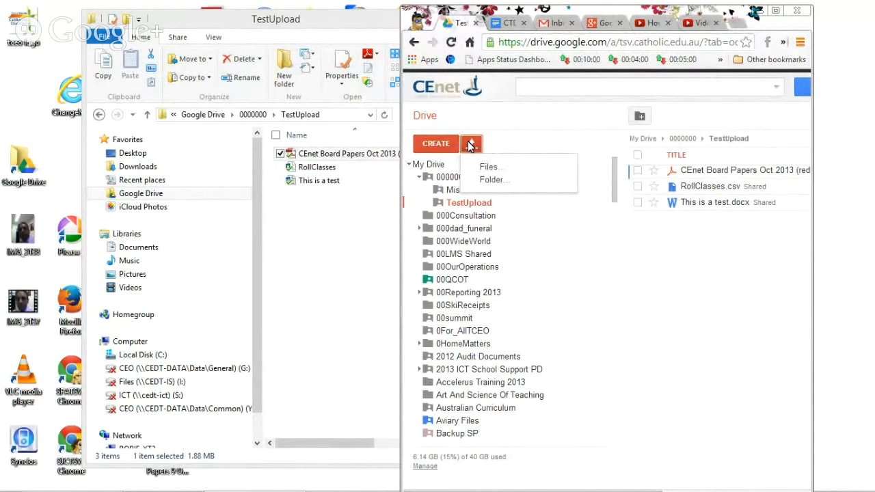
{"action": "left_click", "coordinate": [489, 168]}
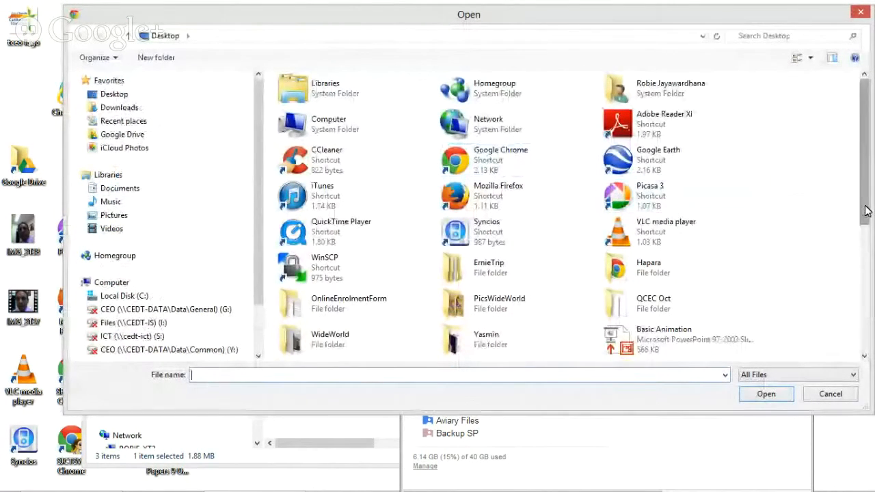
{"action": "left_click_drag", "start_coordinate": [867, 210], "coordinate": [871, 310]}
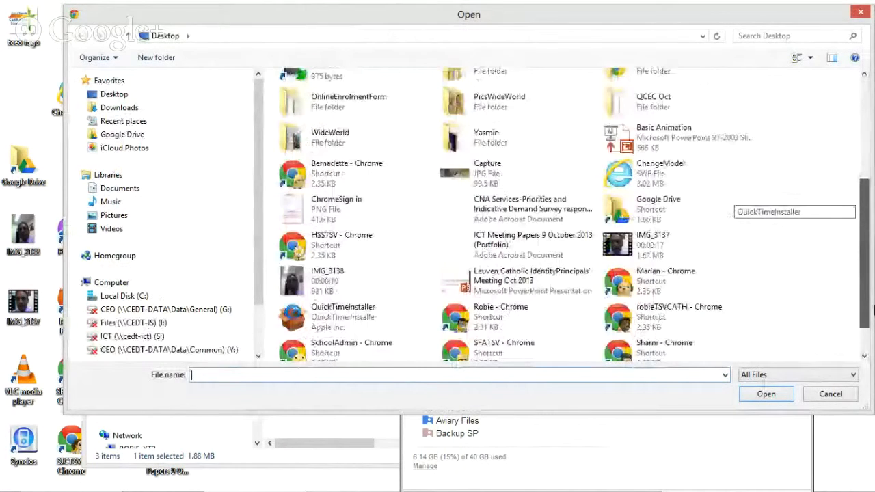
{"action": "left_click", "coordinate": [846, 395]}
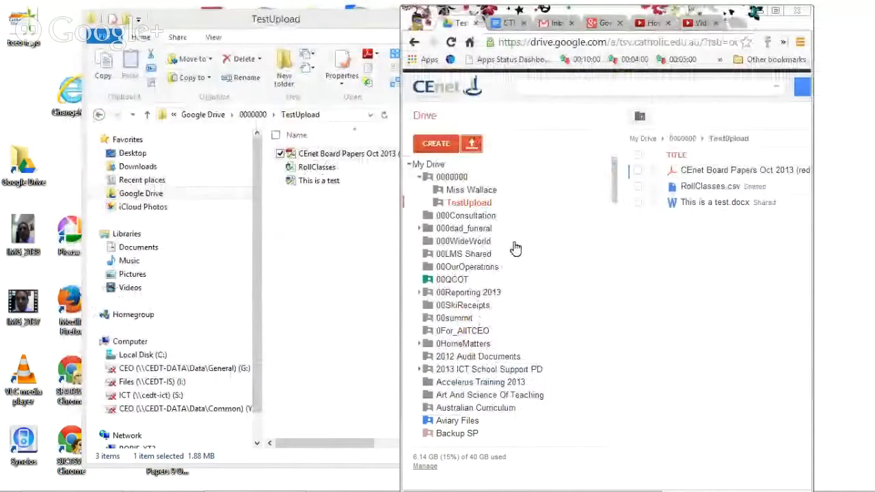
Arrange the browser and Explorer side by side, with Explorer at the Google Drive folder's top level.
{"action": "left_click", "coordinate": [336, 239]}
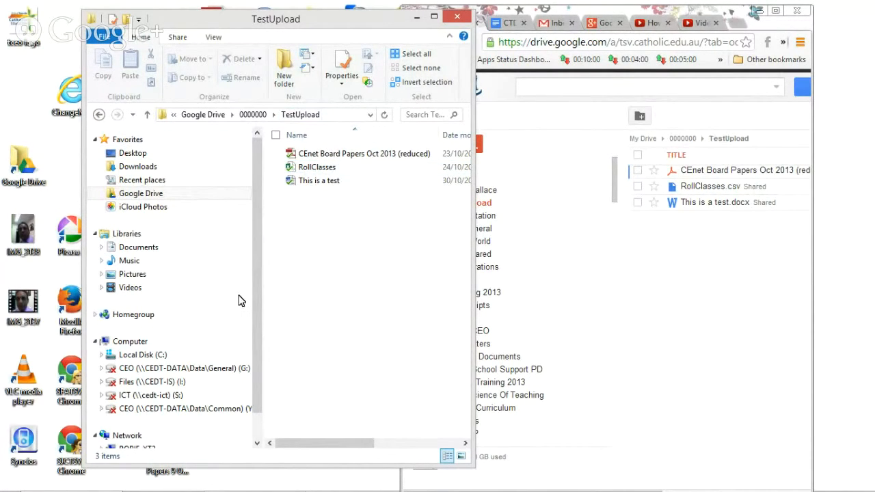
{"action": "left_click_drag", "start_coordinate": [373, 24], "coordinate": [309, 23]}
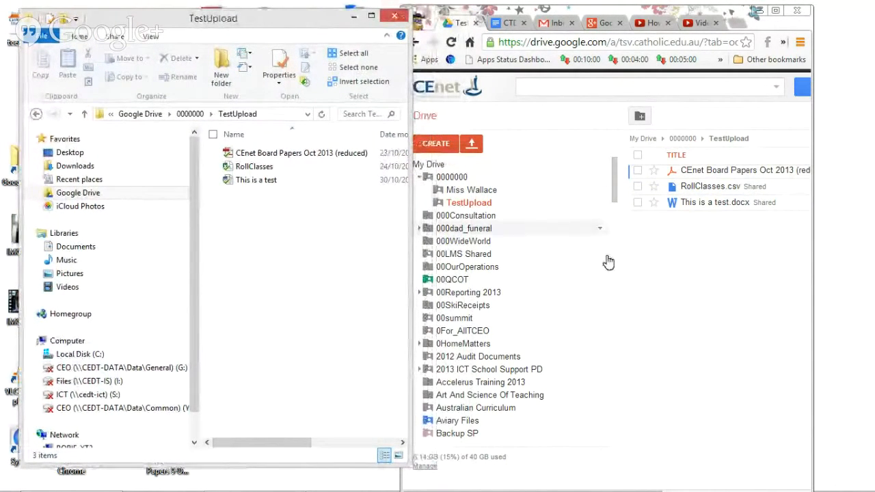
{"action": "left_click_drag", "start_coordinate": [629, 26], "coordinate": [629, 3]}
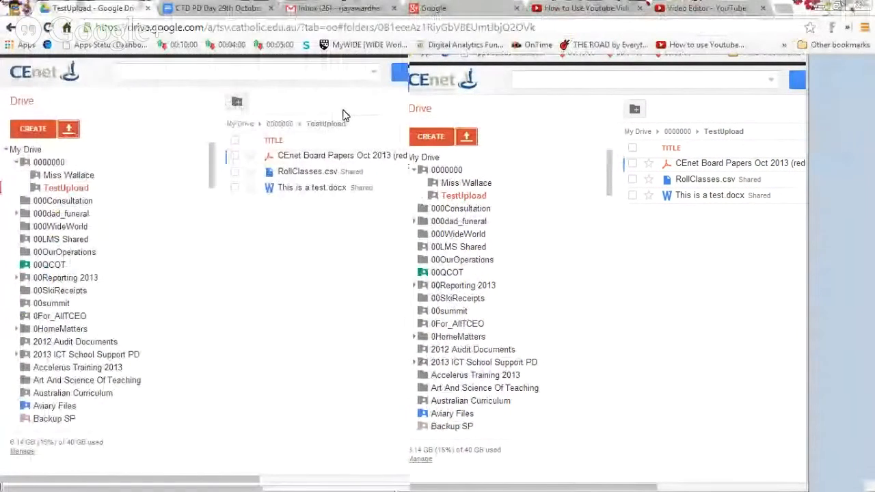
{"action": "left_click", "coordinate": [837, 9]}
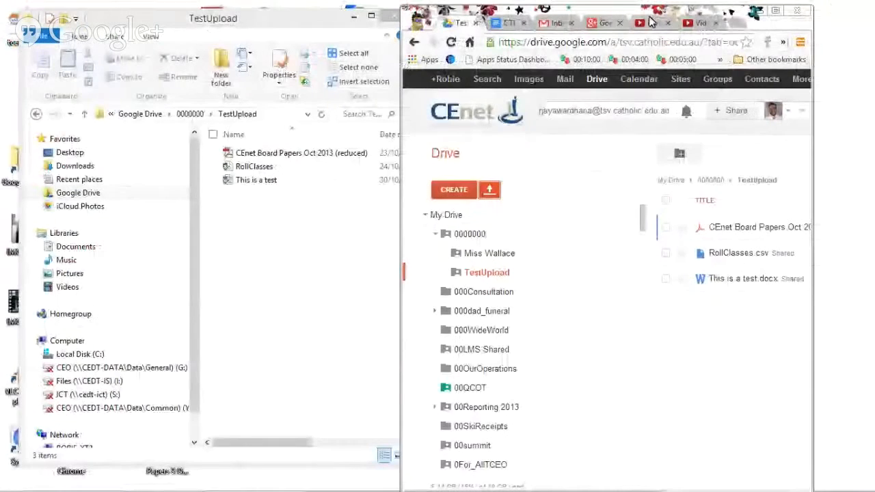
{"action": "left_click_drag", "start_coordinate": [603, 14], "coordinate": [619, 18]}
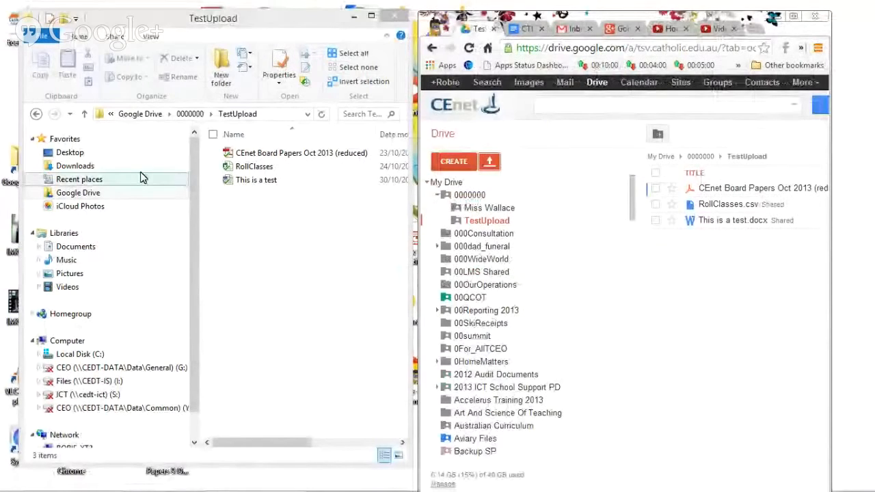
{"action": "left_click", "coordinate": [99, 194]}
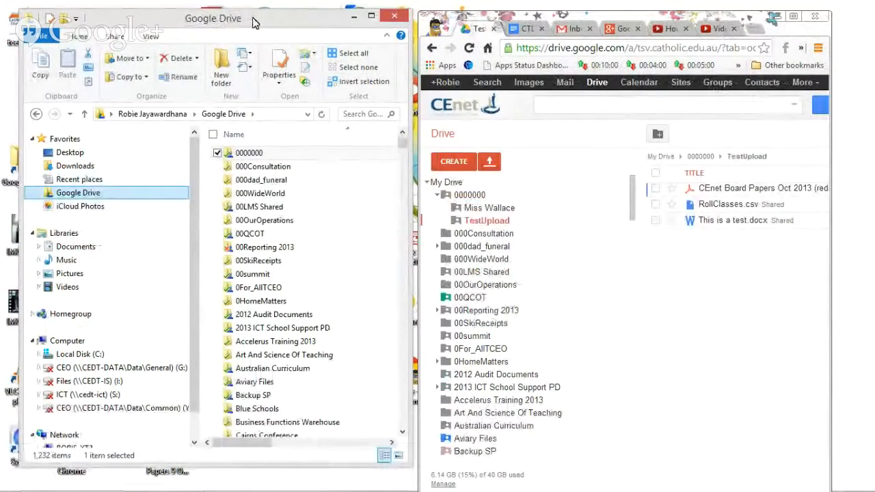
{"action": "left_click_drag", "start_coordinate": [251, 14], "coordinate": [200, 7]}
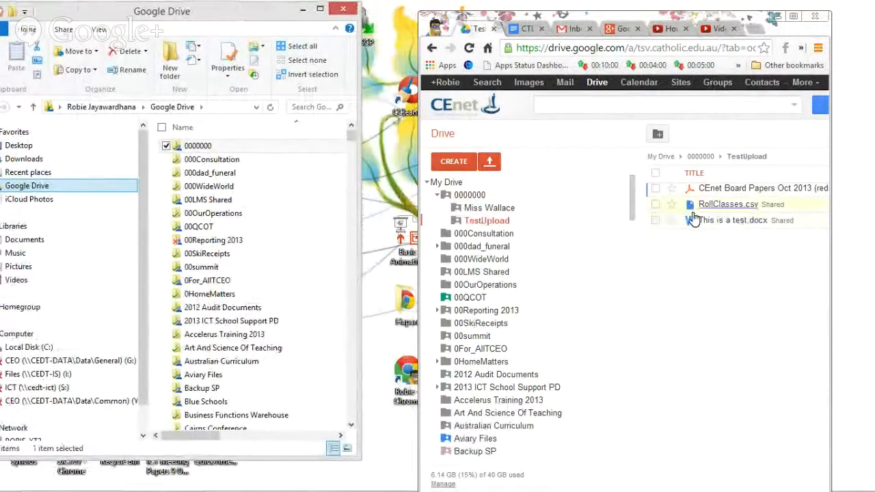
{"action": "left_click", "coordinate": [722, 223]}
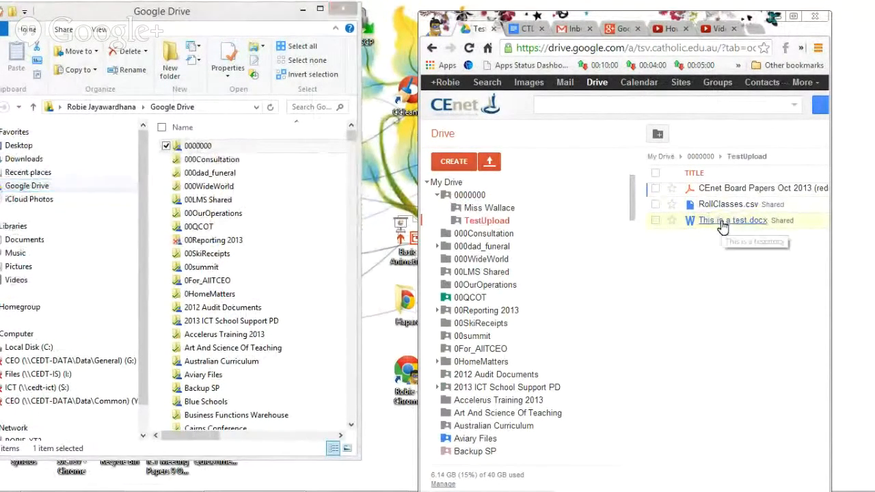
{"action": "left_click", "coordinate": [721, 221]}
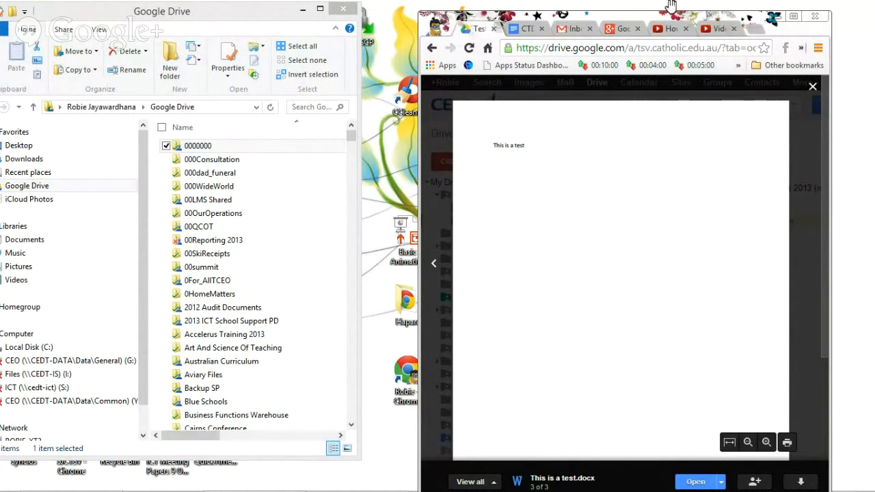
{"action": "left_click_drag", "start_coordinate": [678, 20], "coordinate": [673, 11]}
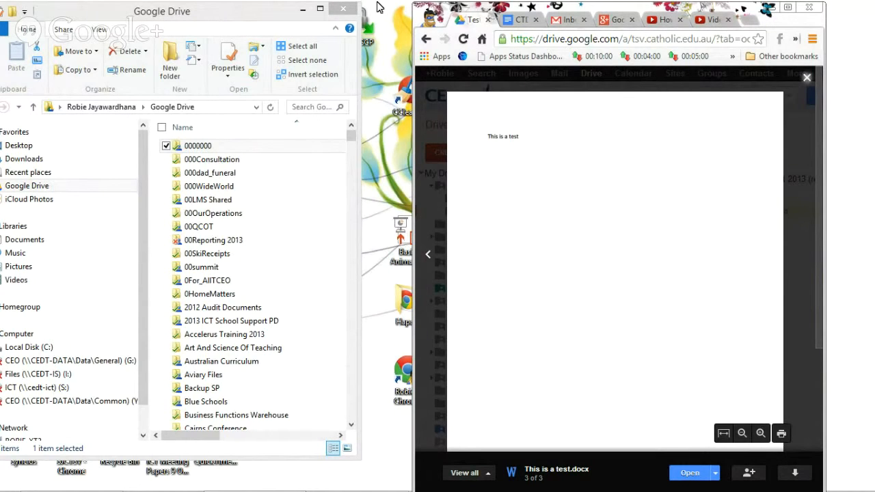
{"action": "left_click", "coordinate": [213, 17]}
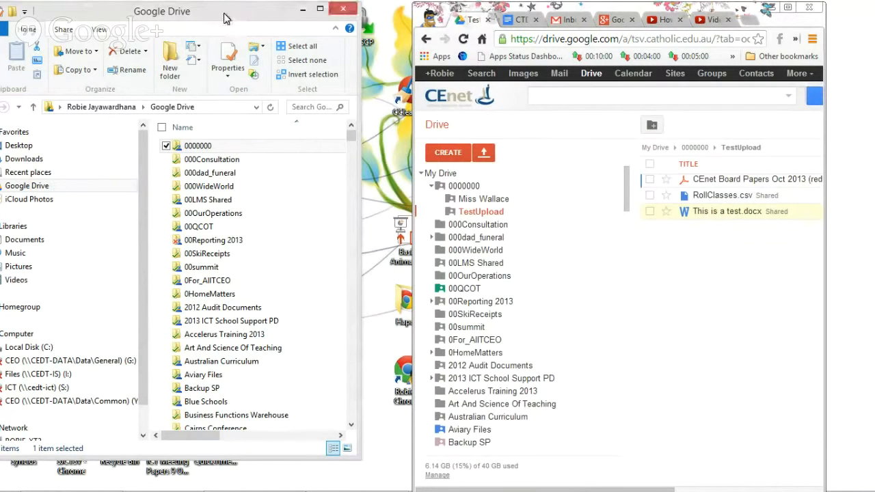
Open This is a test in Word from the local 0000000 > TestUpload folder.
{"action": "left_click_drag", "start_coordinate": [226, 19], "coordinate": [269, 23]}
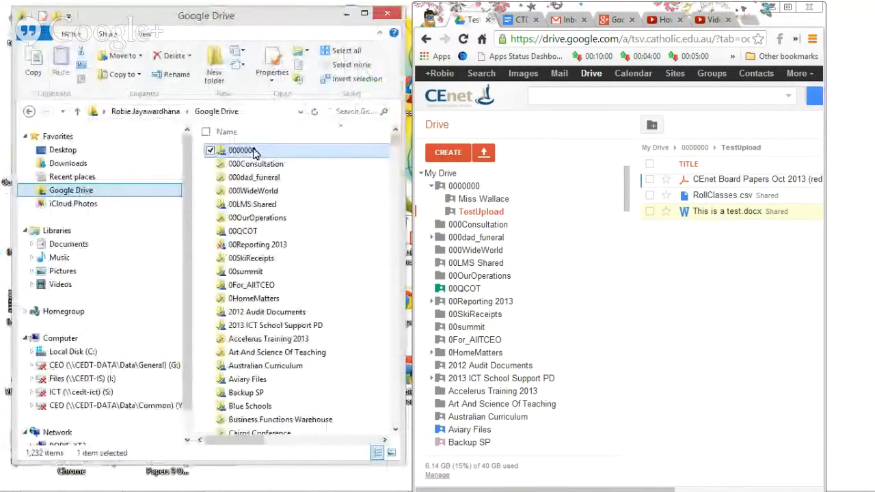
{"action": "double_click", "coordinate": [240, 150]}
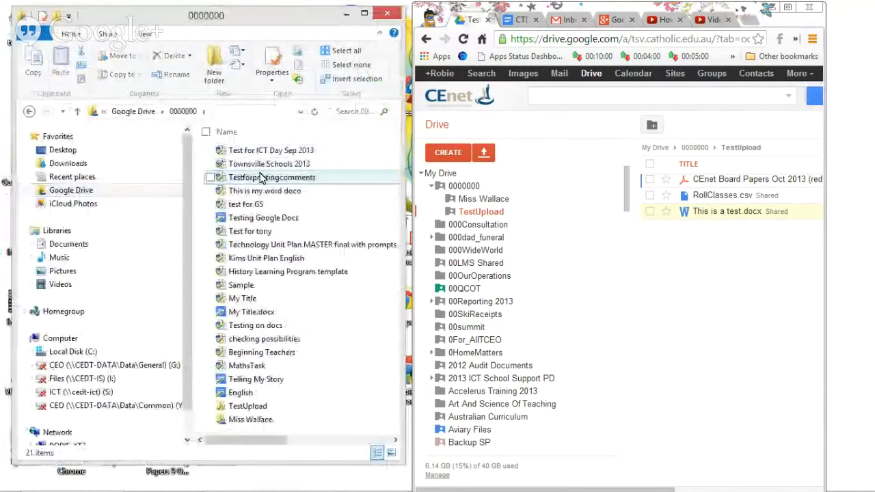
{"action": "double_click", "coordinate": [247, 406]}
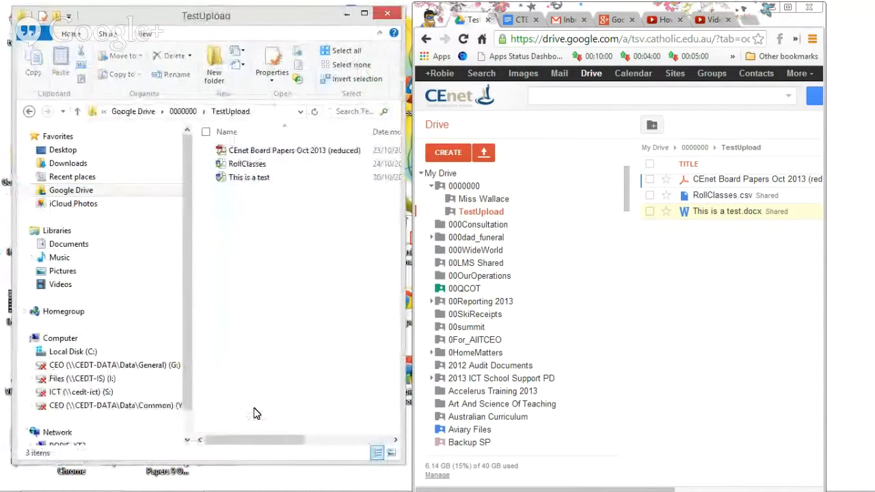
{"action": "double_click", "coordinate": [258, 179]}
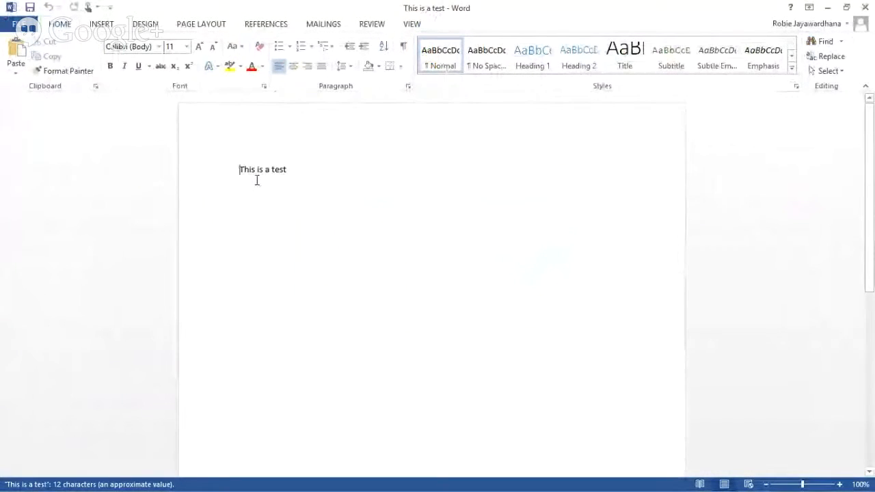
Insert a five-column, four-row table below the text 'This is a test'.
{"action": "left_click", "coordinate": [300, 170]}
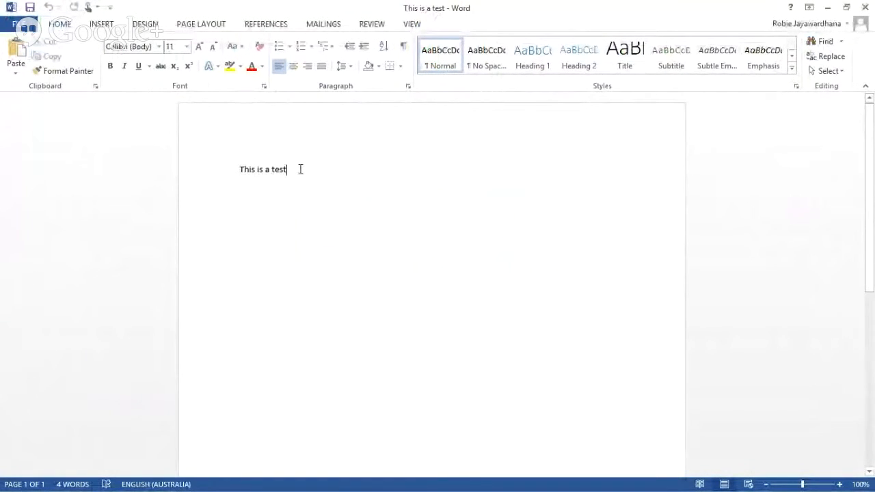
{"action": "left_click", "coordinate": [106, 26]}
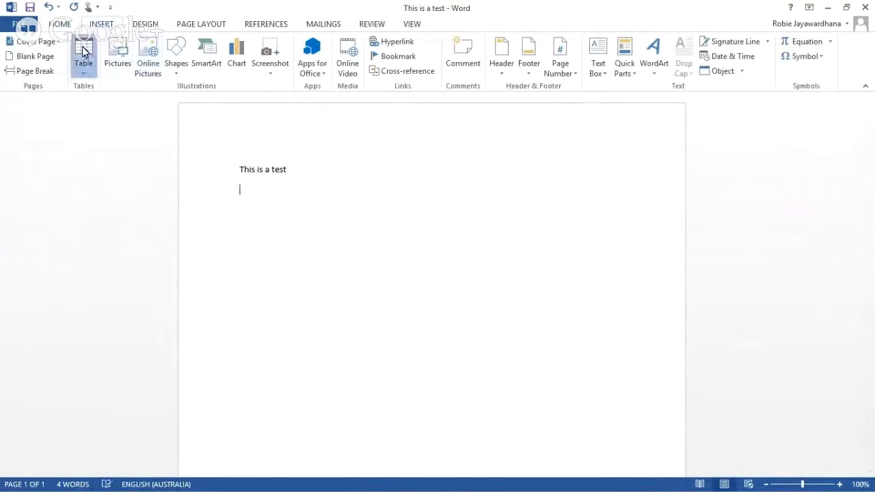
{"action": "left_click", "coordinate": [83, 54]}
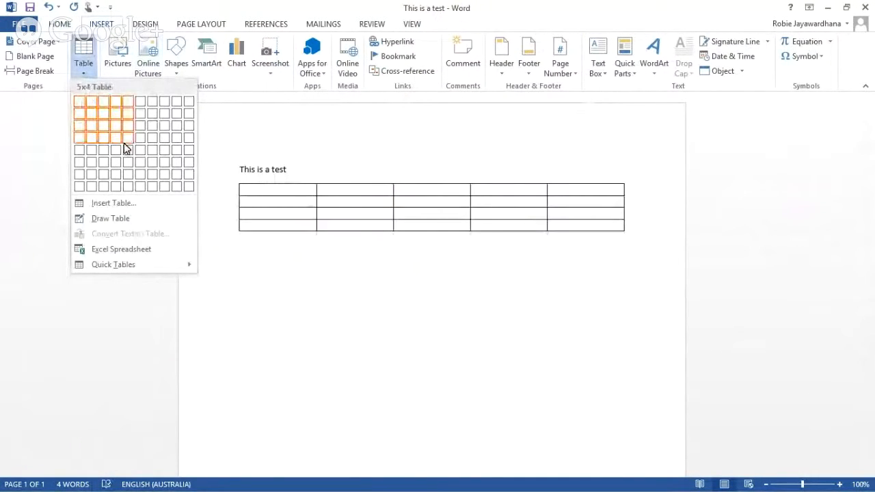
{"action": "left_click", "coordinate": [126, 140]}
Merge the table's top row, add a centred 'A Heading', then close the document.
{"action": "left_click_drag", "start_coordinate": [307, 189], "coordinate": [562, 185]}
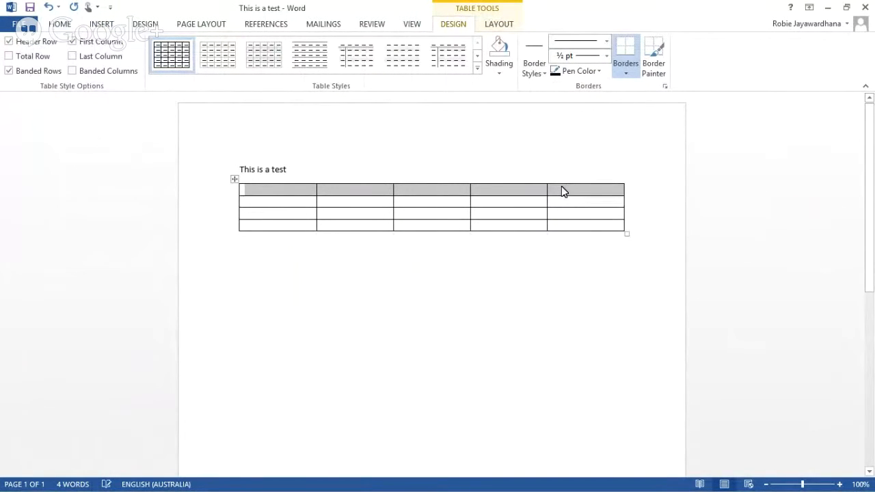
{"action": "right_click", "coordinate": [562, 186]}
{"action": "left_click", "coordinate": [592, 293]}
{"action": "left_click", "coordinate": [370, 252]}
{"action": "left_click", "coordinate": [410, 190]}
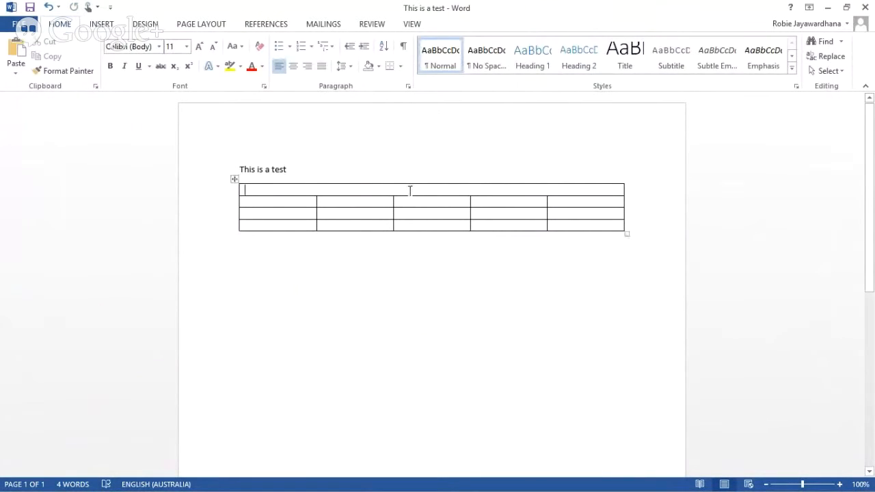
{"action": "type", "text": "A Heading"}
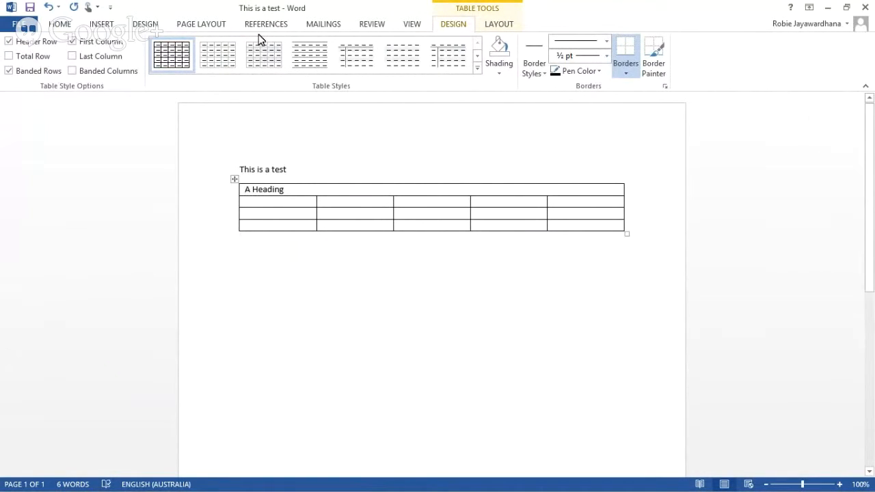
{"action": "left_click", "coordinate": [59, 24]}
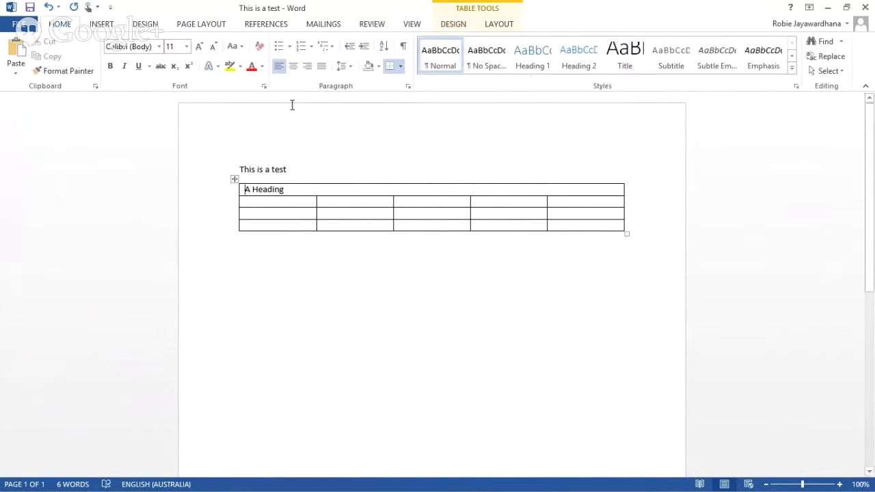
{"action": "left_click", "coordinate": [293, 66]}
{"action": "left_click", "coordinate": [358, 247]}
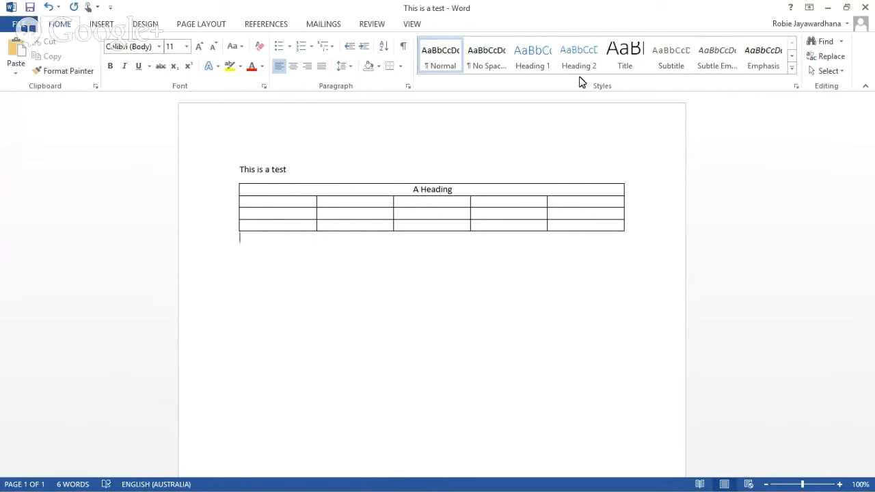
{"action": "left_click", "coordinate": [868, 7]}
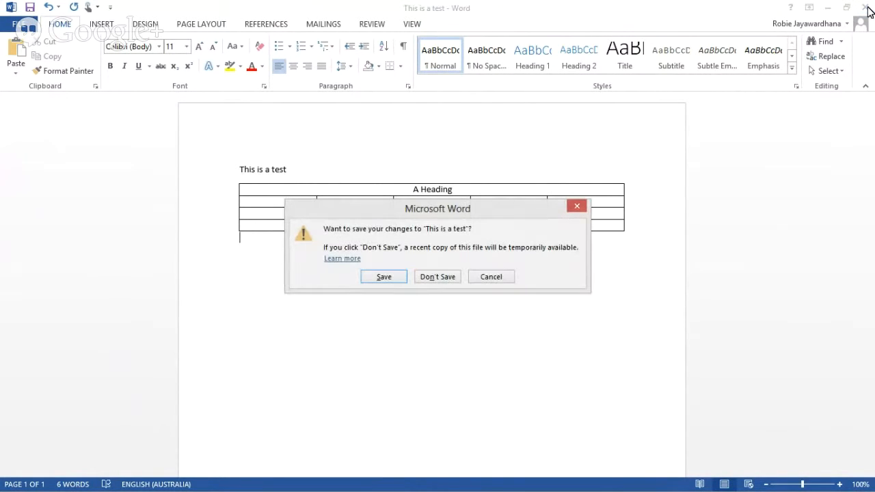
Save the Word edits, preview This is a test.docx in Drive, then reload the TestUpload page.
{"action": "left_click", "coordinate": [391, 273]}
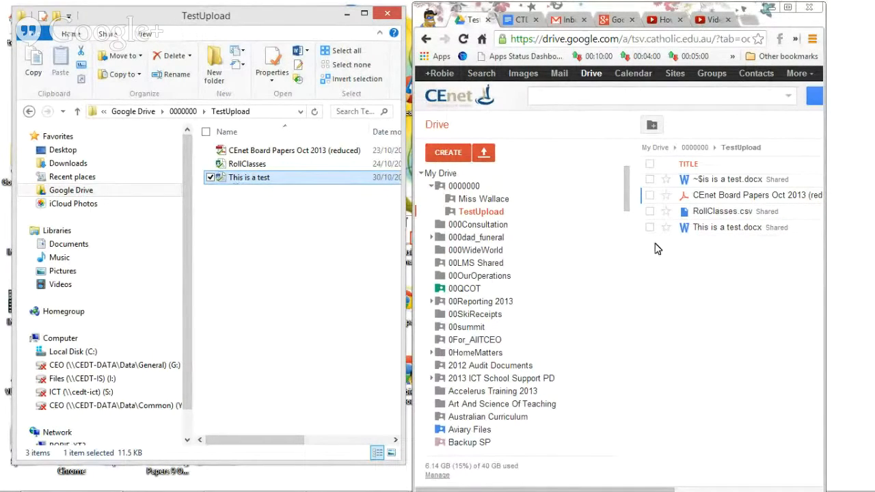
{"action": "left_click", "coordinate": [732, 231]}
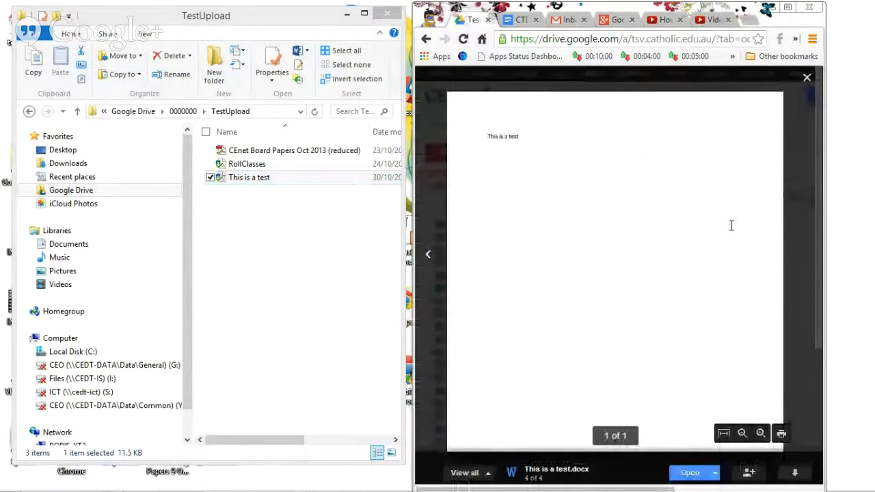
{"action": "left_click", "coordinate": [807, 77]}
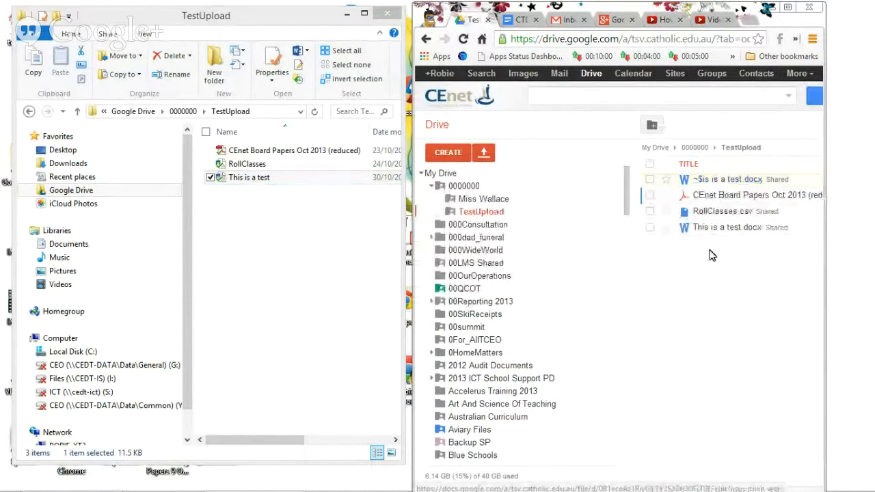
{"action": "left_click", "coordinate": [711, 37]}
{"action": "key", "text": "Return"}
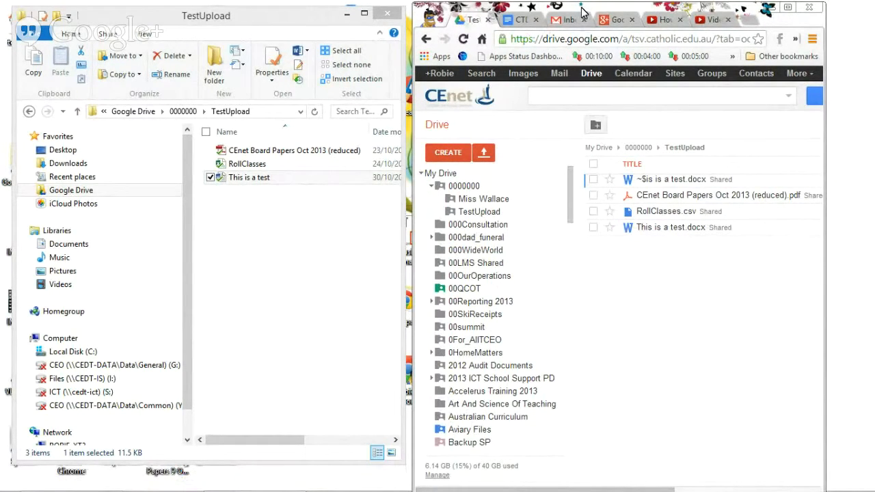
{"action": "left_click_drag", "start_coordinate": [582, 12], "coordinate": [595, 29]}
{"action": "left_click_drag", "start_coordinate": [315, 20], "coordinate": [328, 39]}
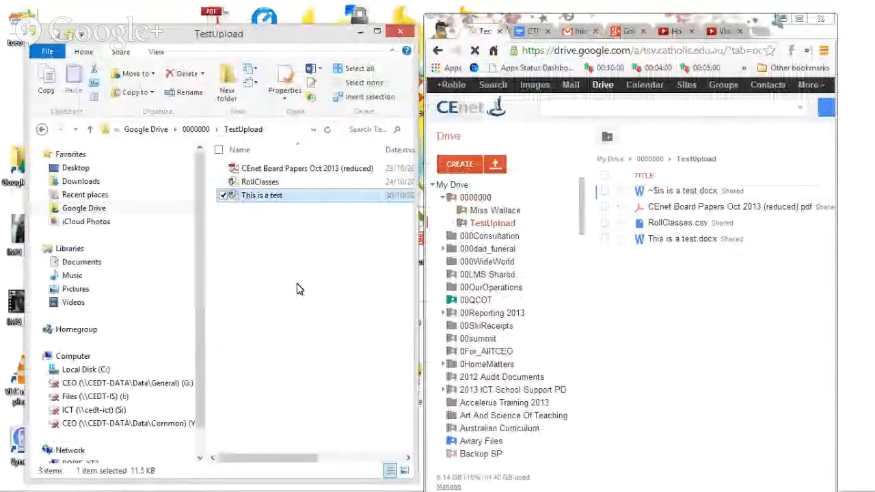
{"action": "mouse_move", "coordinate": [345, 489]}
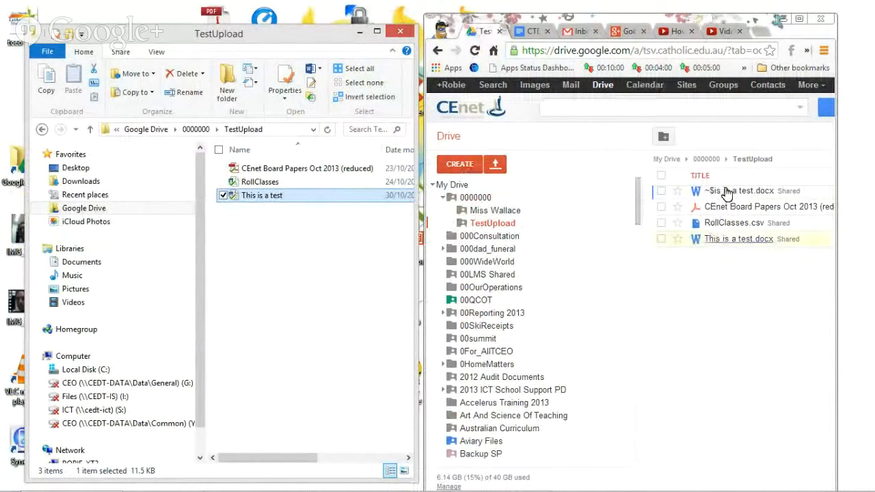
{"action": "left_click", "coordinate": [729, 242]}
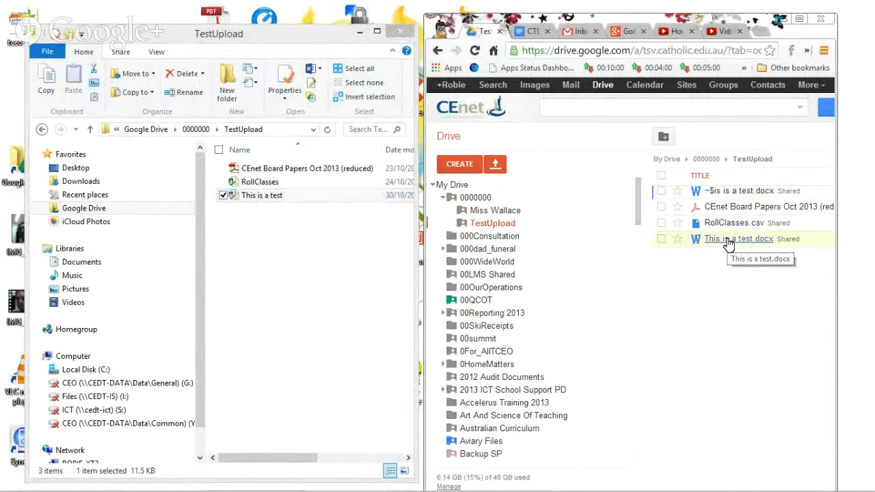
{"action": "left_click", "coordinate": [729, 242]}
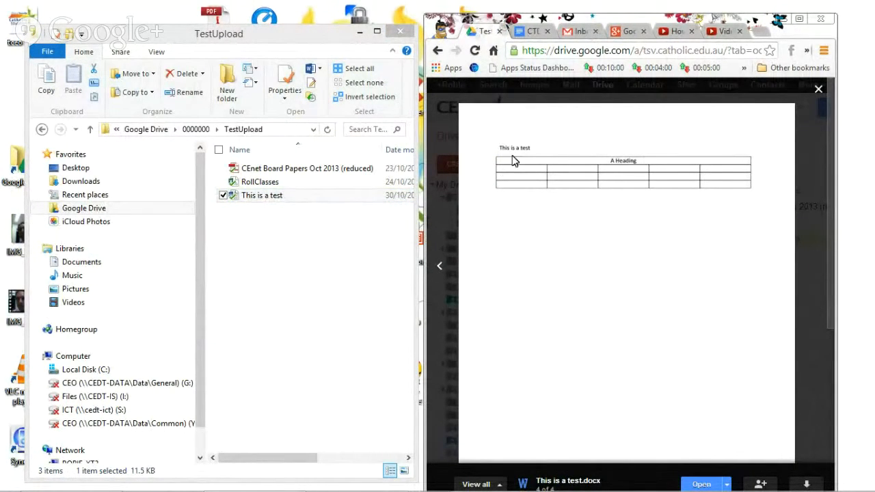
{"action": "left_click", "coordinate": [819, 88]}
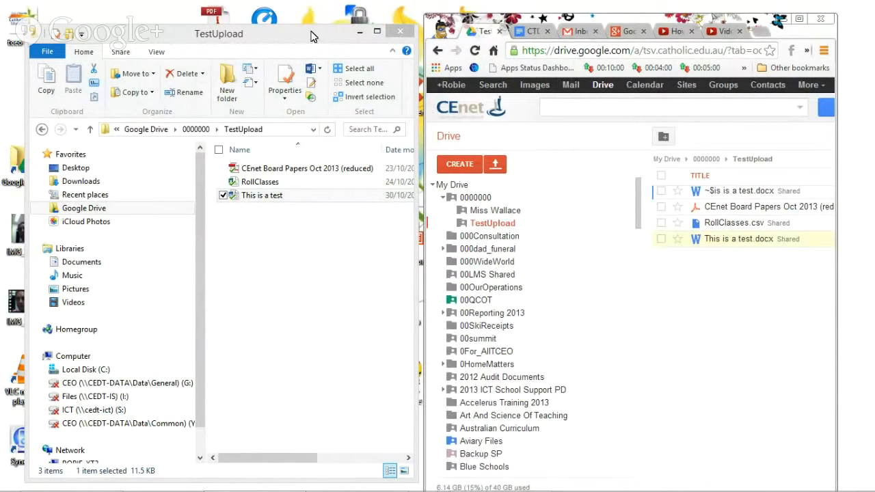
Drag the tceo logo image and IMG_3137 video from the desktop into TestUpload.
{"action": "left_click_drag", "start_coordinate": [311, 37], "coordinate": [309, 26]}
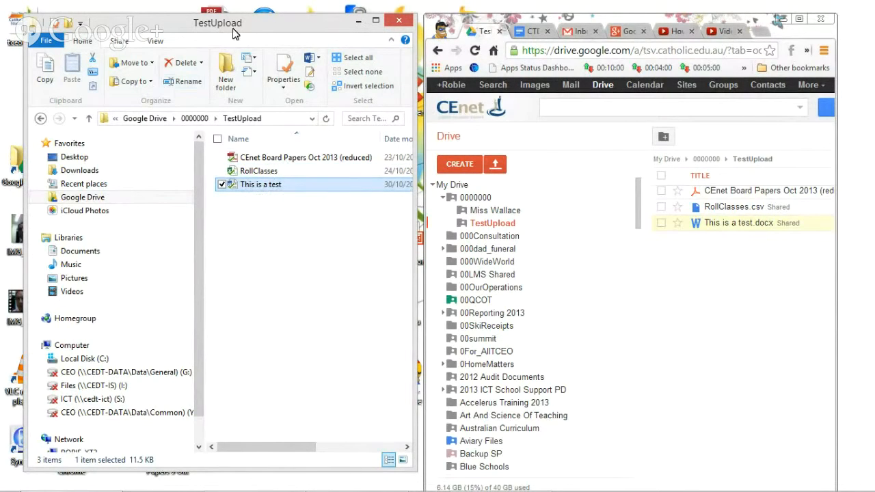
{"action": "left_click_drag", "start_coordinate": [241, 30], "coordinate": [277, 57]}
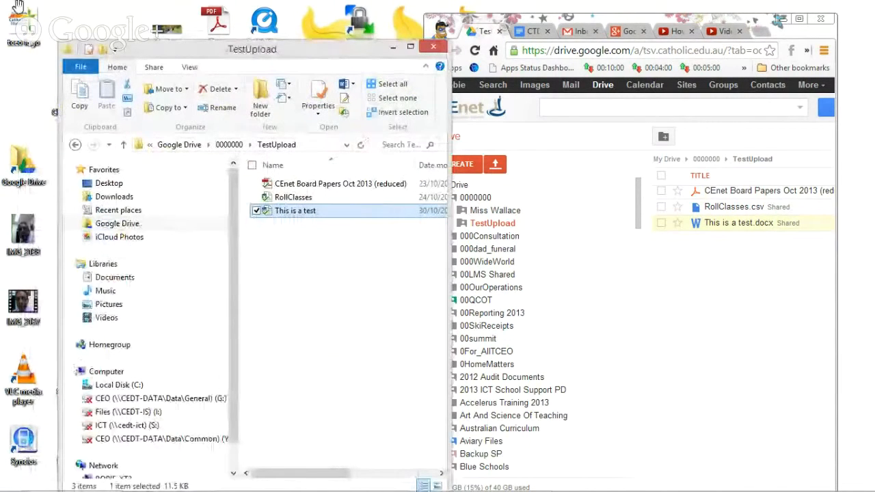
{"action": "left_click_drag", "start_coordinate": [296, 211], "coordinate": [292, 273]}
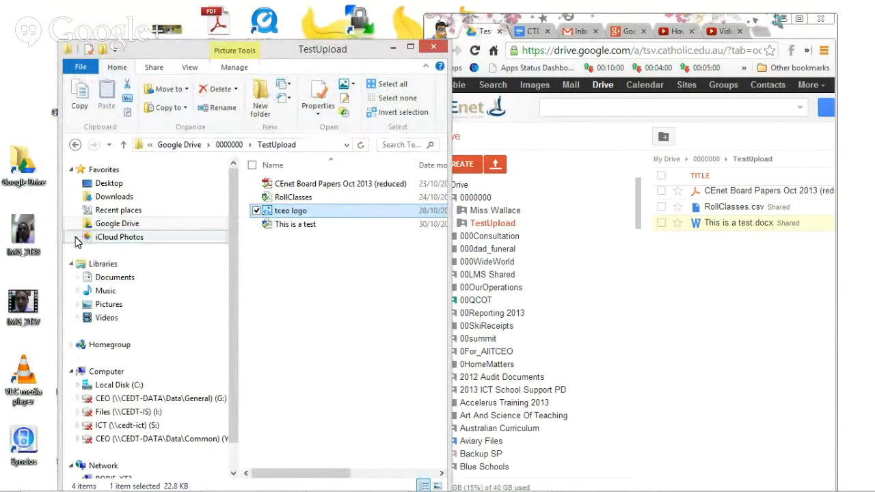
{"action": "left_click_drag", "start_coordinate": [27, 304], "coordinate": [297, 279]}
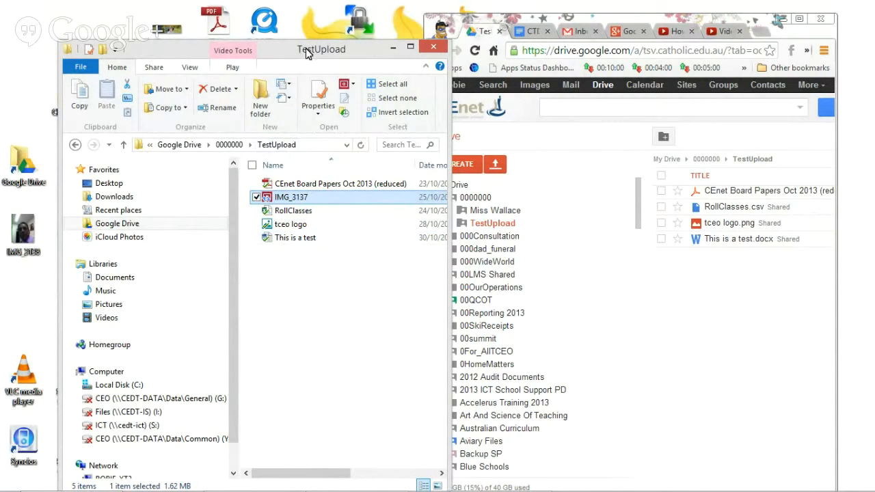
{"action": "left_click_drag", "start_coordinate": [307, 54], "coordinate": [268, 42]}
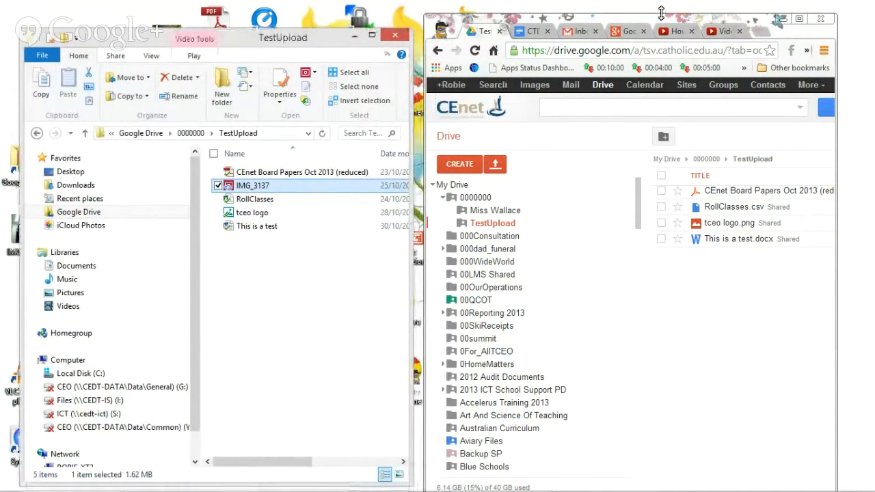
{"action": "left_click_drag", "start_coordinate": [661, 13], "coordinate": [546, 100]}
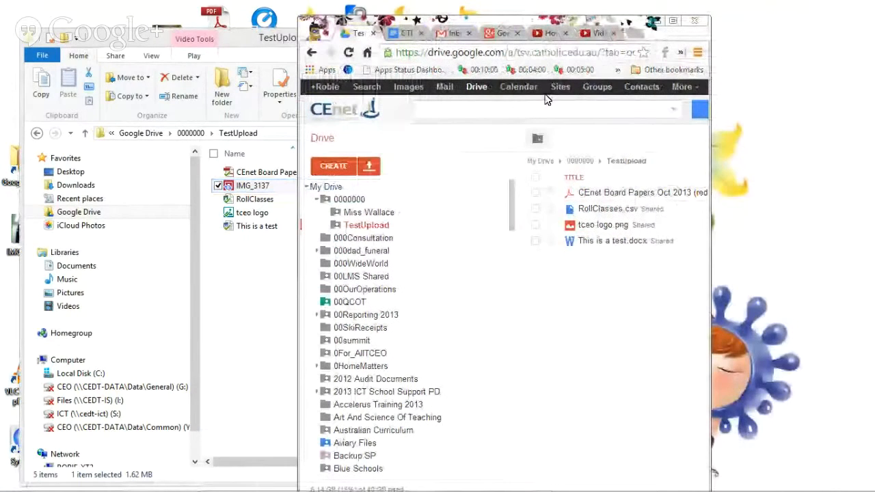
{"action": "left_click", "coordinate": [368, 165]}
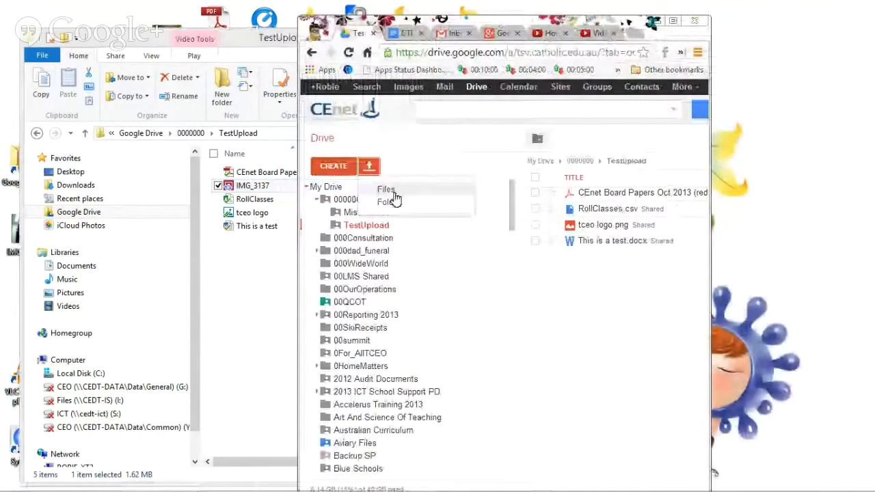
{"action": "left_click", "coordinate": [394, 191]}
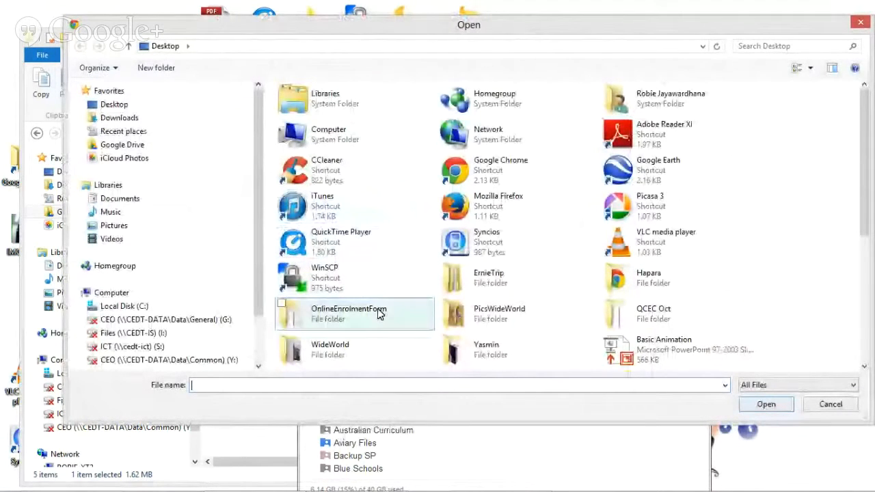
{"action": "left_click", "coordinate": [831, 404]}
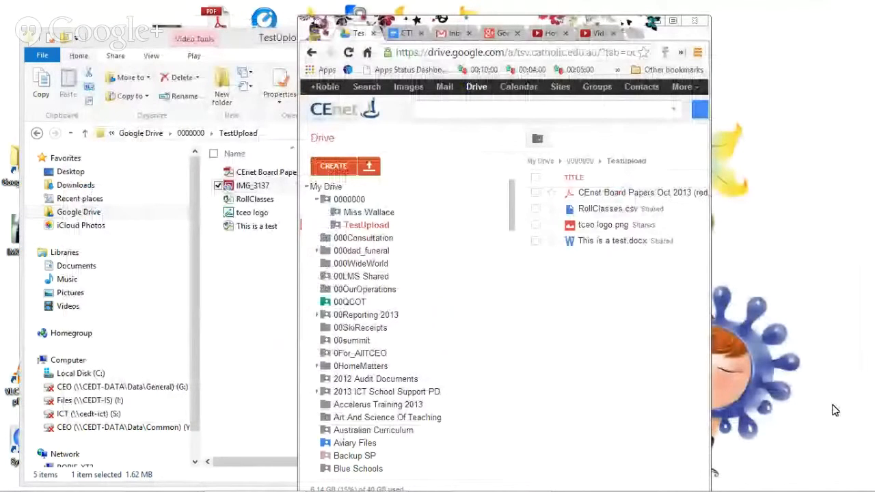
{"action": "left_click_drag", "start_coordinate": [469, 23], "coordinate": [600, 36]}
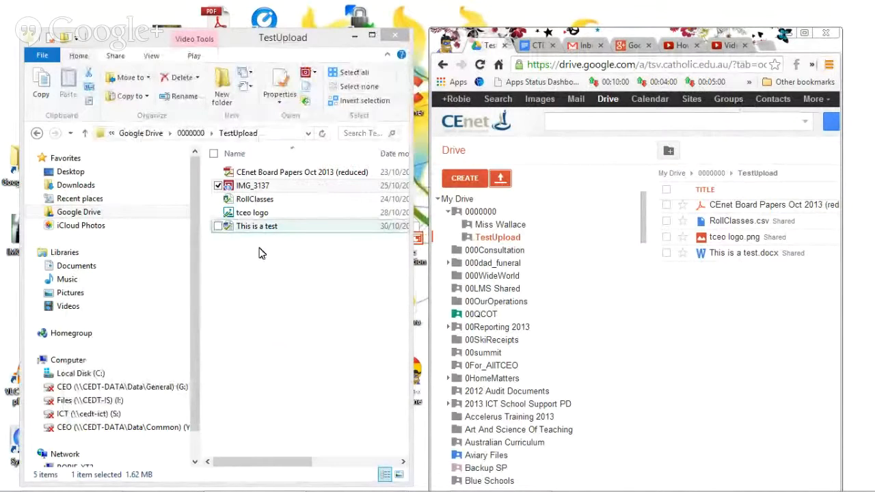
Open and dismiss Drive's CREATE menu, confirming IMG_3137.MOV now appears in TestUpload.
{"action": "left_click_drag", "start_coordinate": [290, 41], "coordinate": [282, 34]}
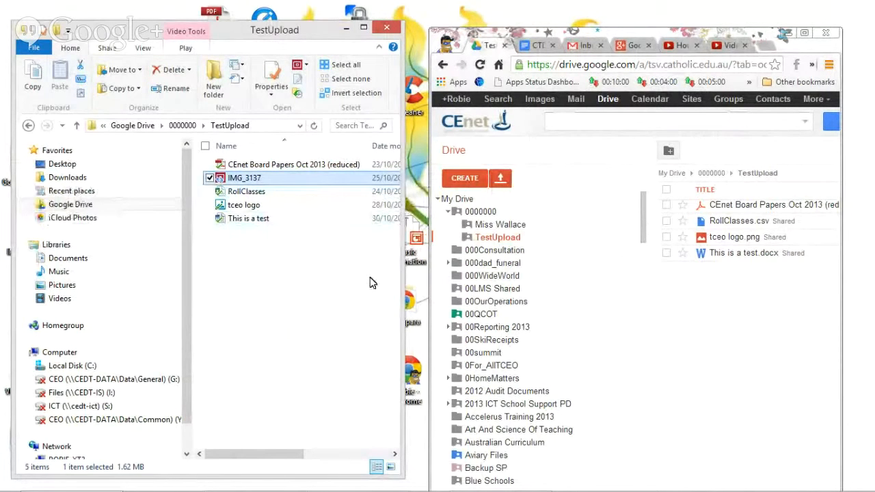
{"action": "left_click_drag", "start_coordinate": [573, 33], "coordinate": [382, 62]}
{"action": "left_click", "coordinate": [280, 207]}
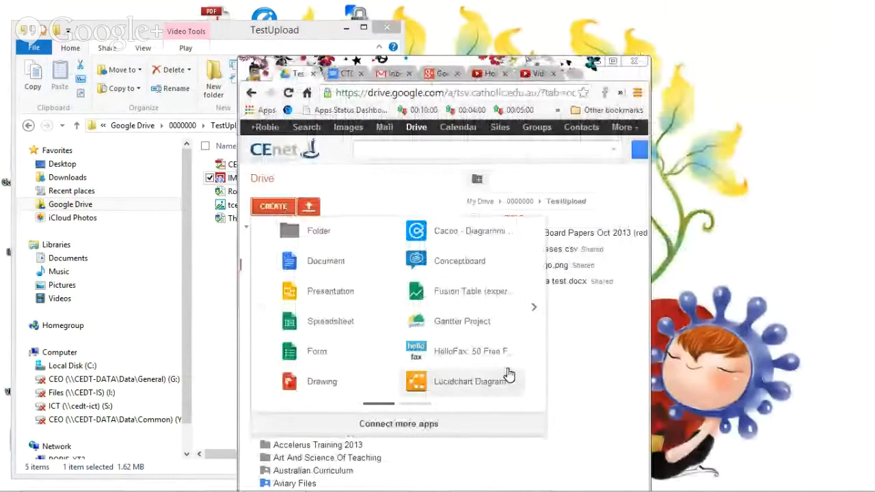
{"action": "left_click", "coordinate": [572, 377]}
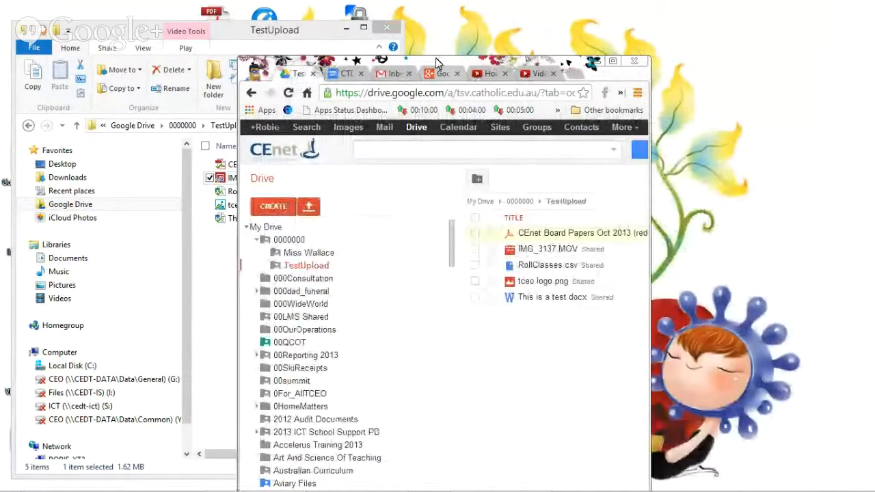
{"action": "left_click_drag", "start_coordinate": [437, 61], "coordinate": [535, 18]}
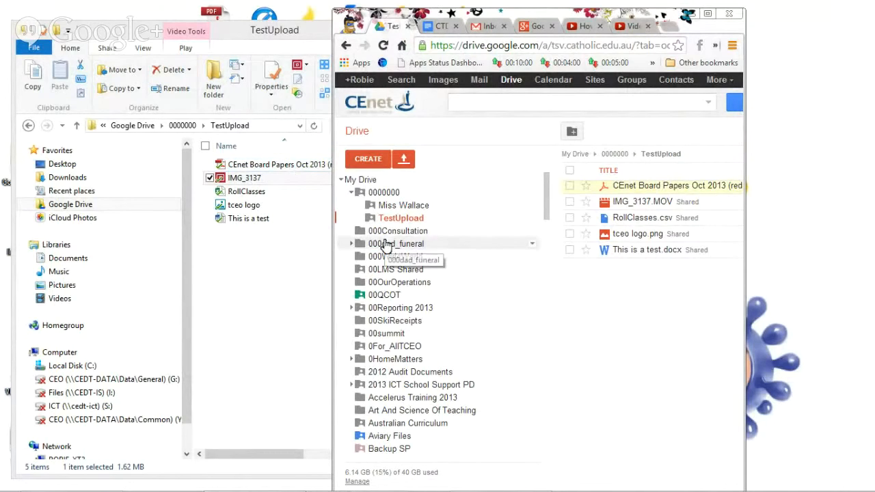
In Drive's 0000000 folder, select TestUpload and send it to the Bin.
{"action": "left_click", "coordinate": [385, 193]}
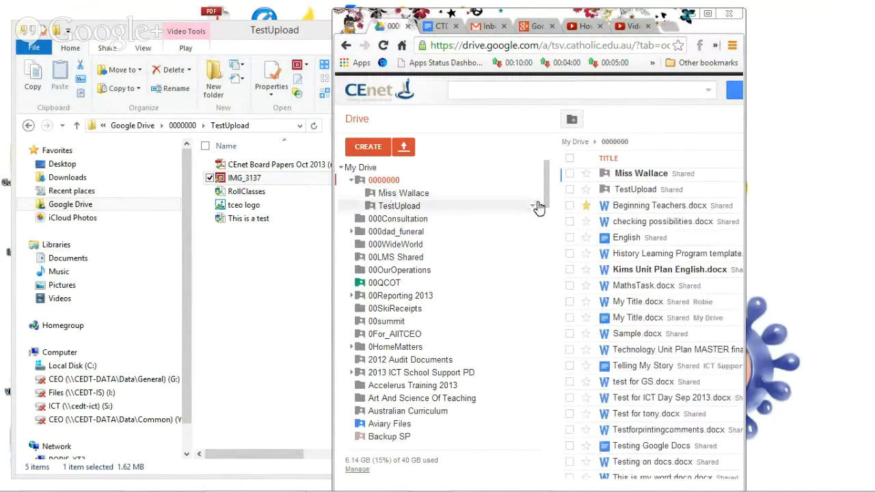
{"action": "left_click", "coordinate": [569, 191]}
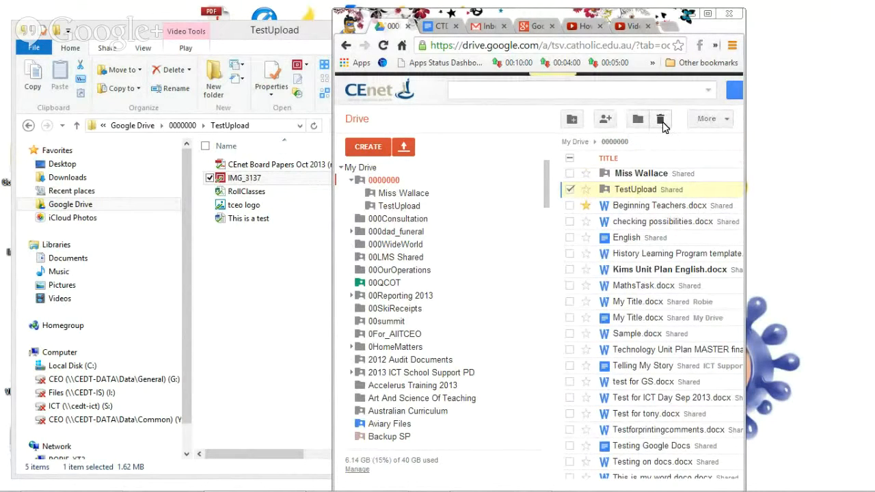
{"action": "left_click", "coordinate": [661, 120]}
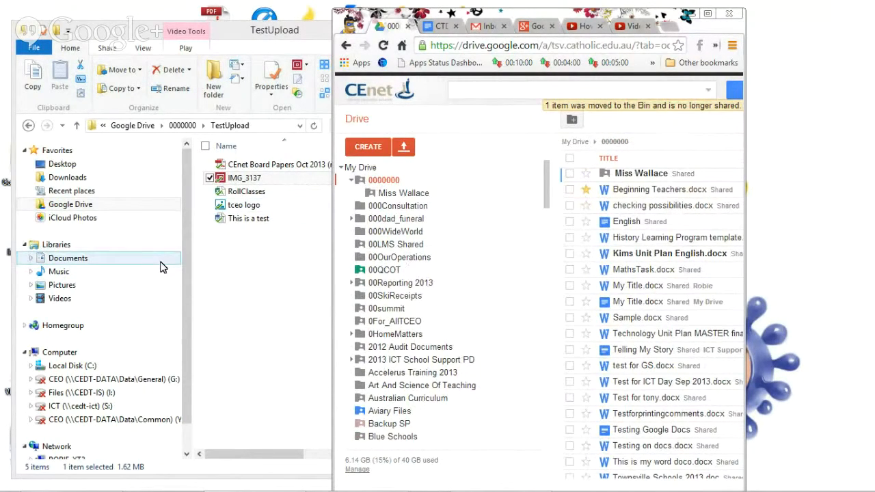
{"action": "left_click", "coordinate": [71, 204]}
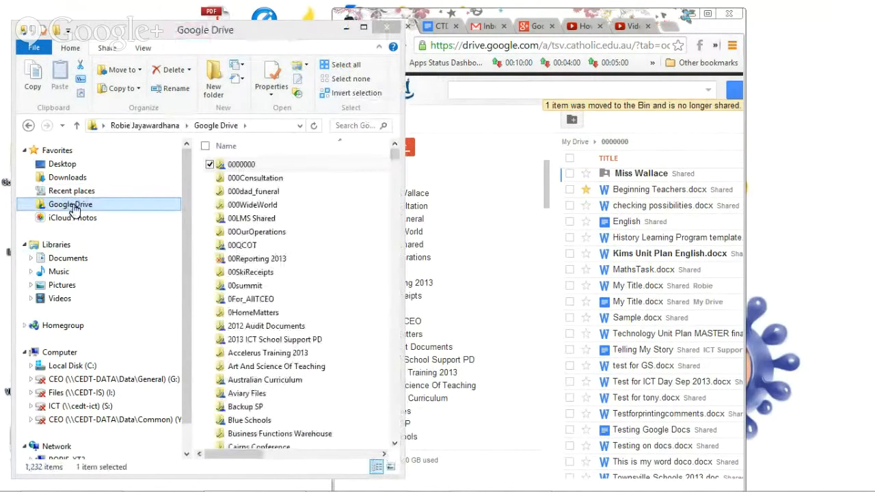
Open the local 0000000 folder, now without TestUpload, and widen the window to show dates.
{"action": "left_click", "coordinate": [240, 164]}
{"action": "left_click", "coordinate": [239, 165]}
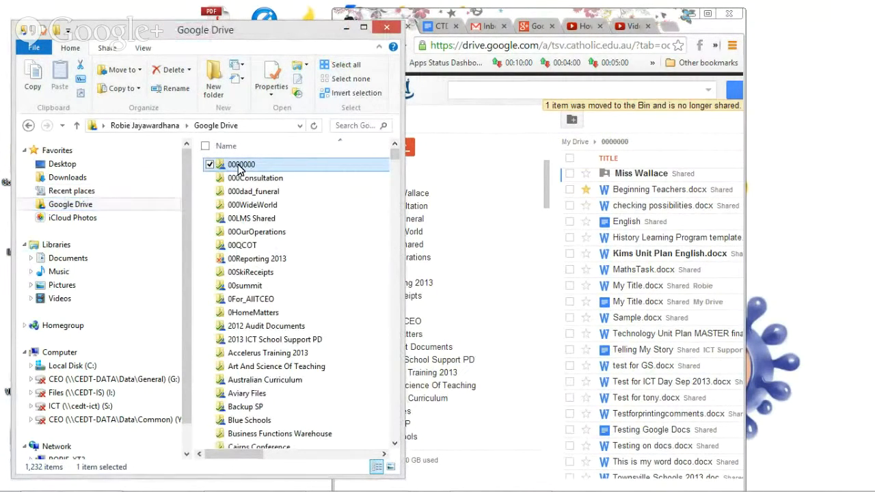
{"action": "left_click", "coordinate": [277, 170]}
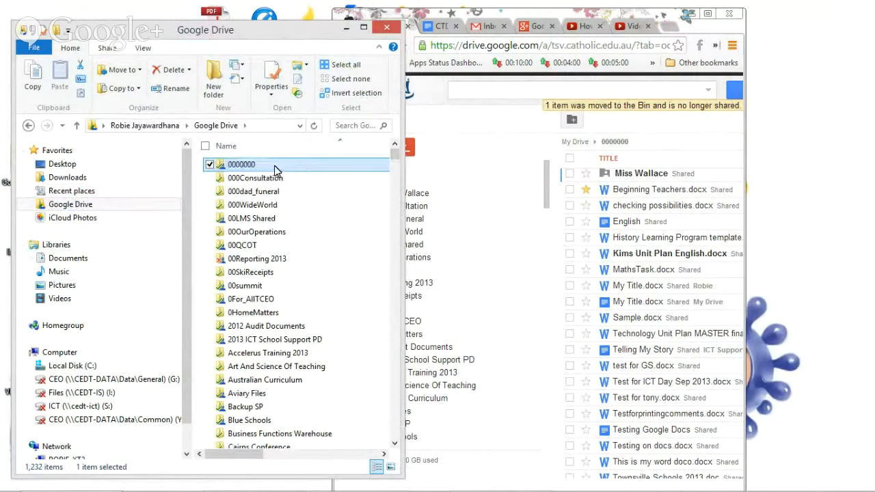
{"action": "double_click", "coordinate": [275, 168]}
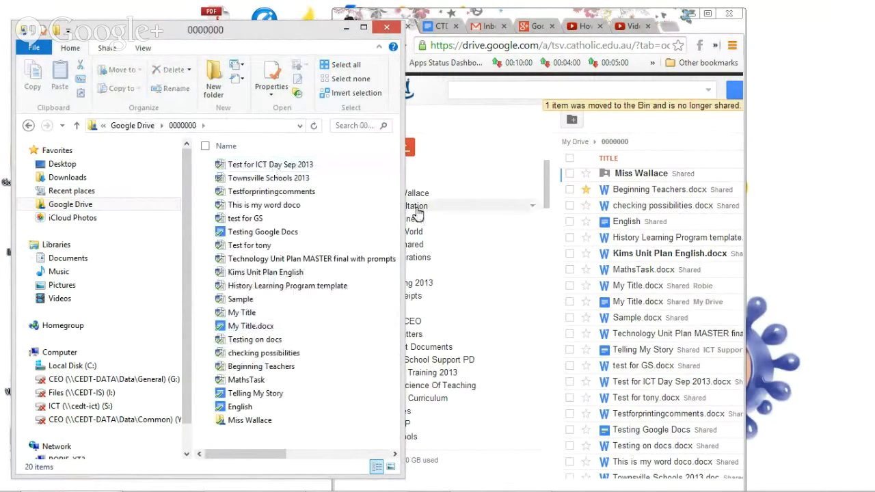
{"action": "left_click_drag", "start_coordinate": [403, 395], "coordinate": [470, 395]}
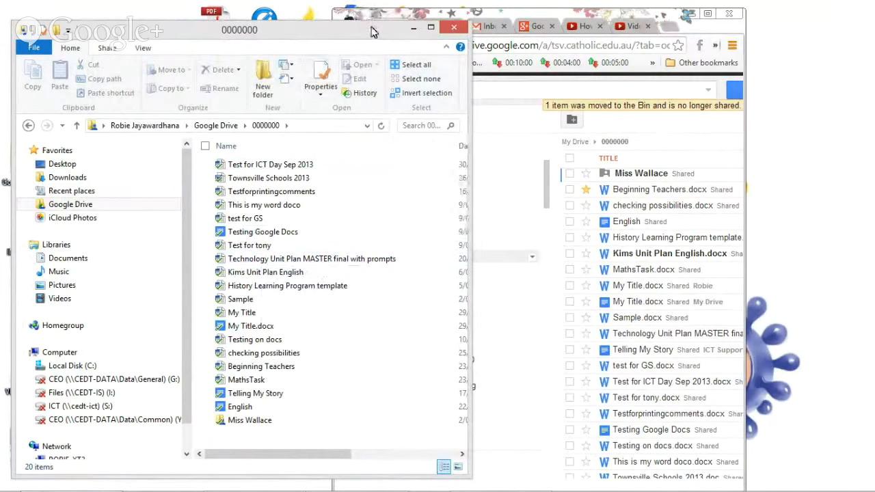
{"action": "mouse_move", "coordinate": [370, 25]}
{"action": "left_mouse_down"}
{"action": "mouse_move", "coordinate": [381, 16]}
{"action": "mouse_move", "coordinate": [374, 21]}
{"action": "left_mouse_up"}
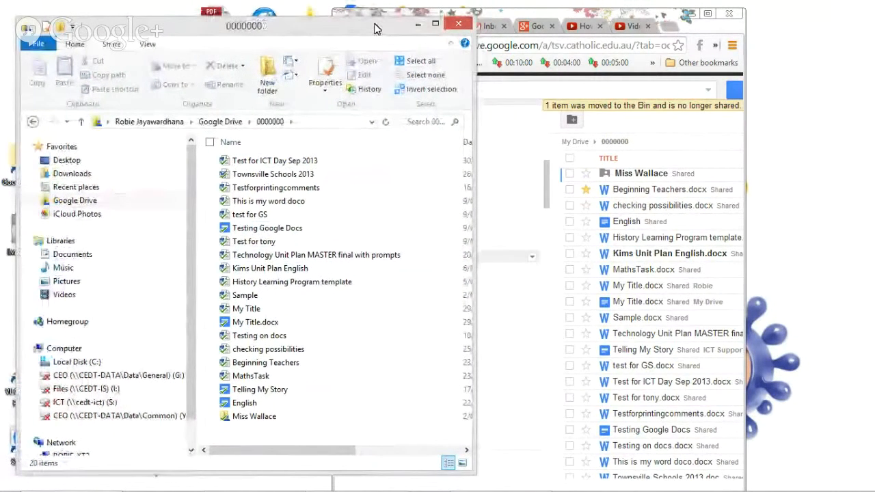
{"action": "mouse_move", "coordinate": [414, 487]}
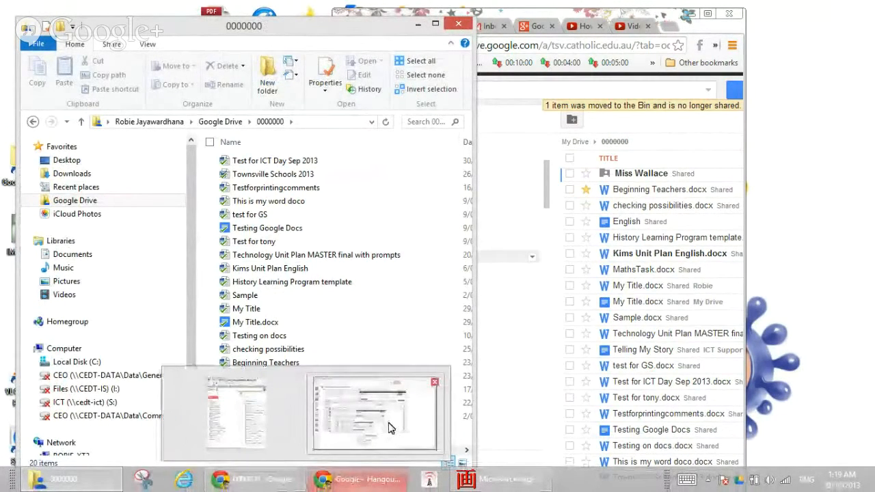
{"action": "left_click", "coordinate": [388, 428]}
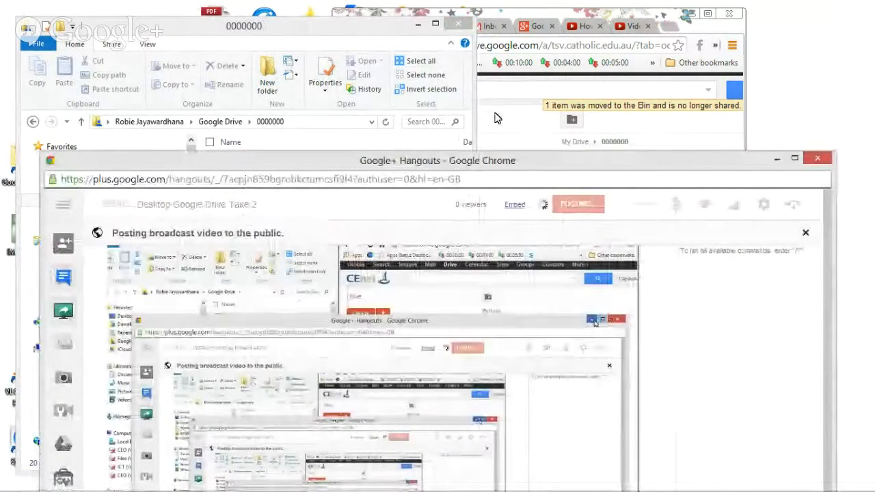